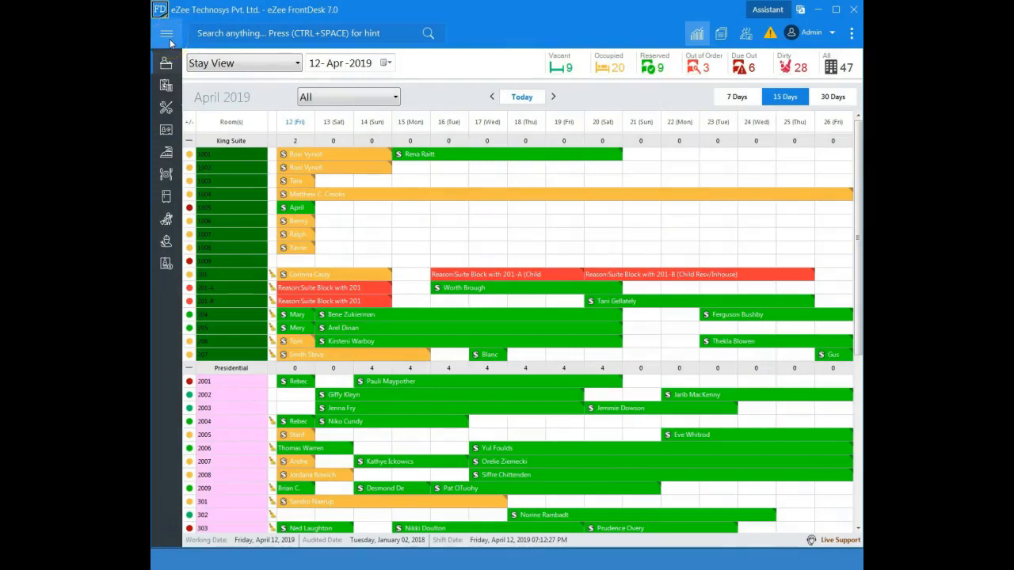
- Start a new reservation from the Front Office section to open the Reservation Wizard
left_click(198, 64)
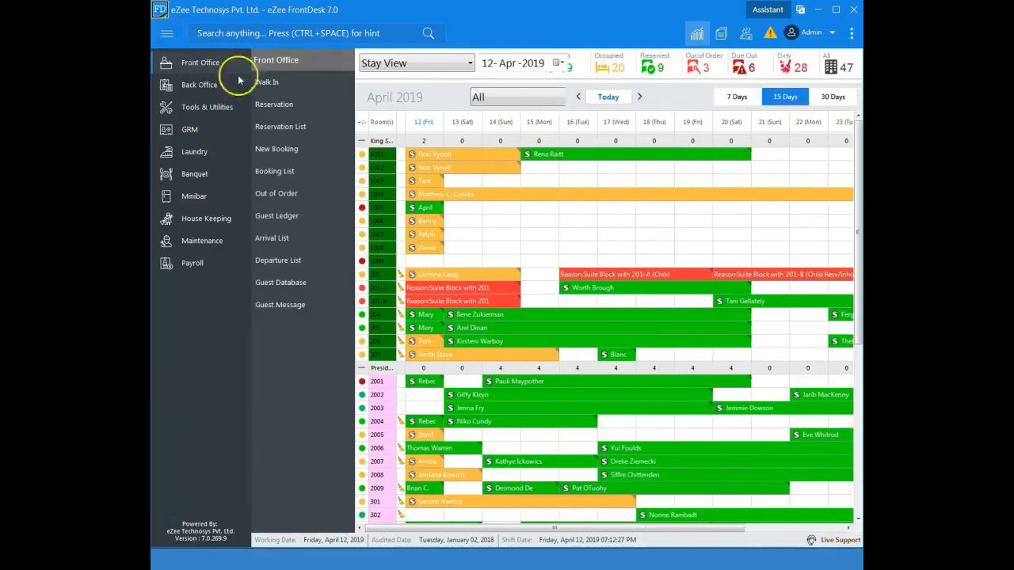
left_click(274, 104)
left_click(545, 338)
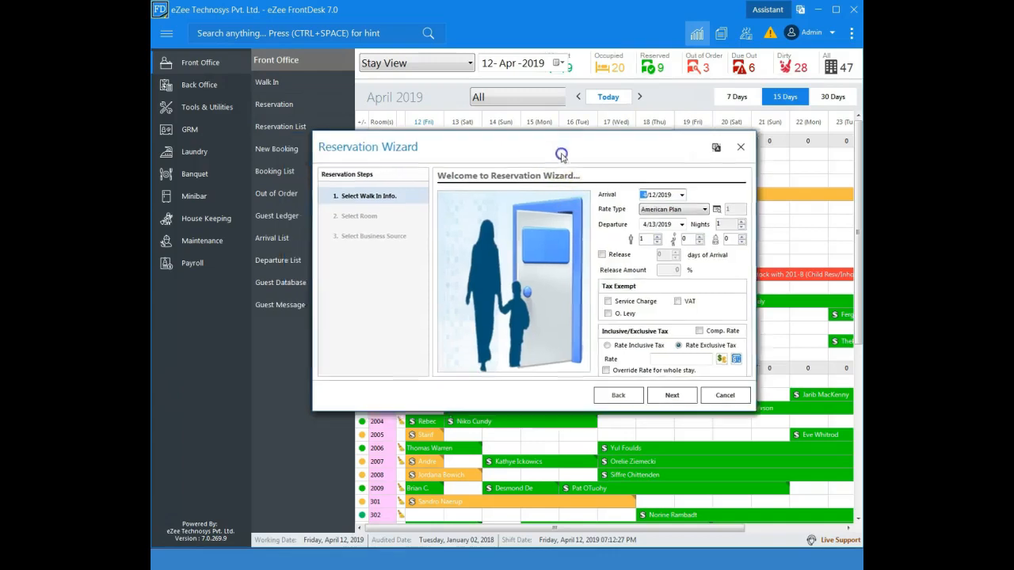
- Set the departure date to 4/16/2019 for a four-night stay
left_click_drag(560, 155, 592, 150)
left_click(711, 221)
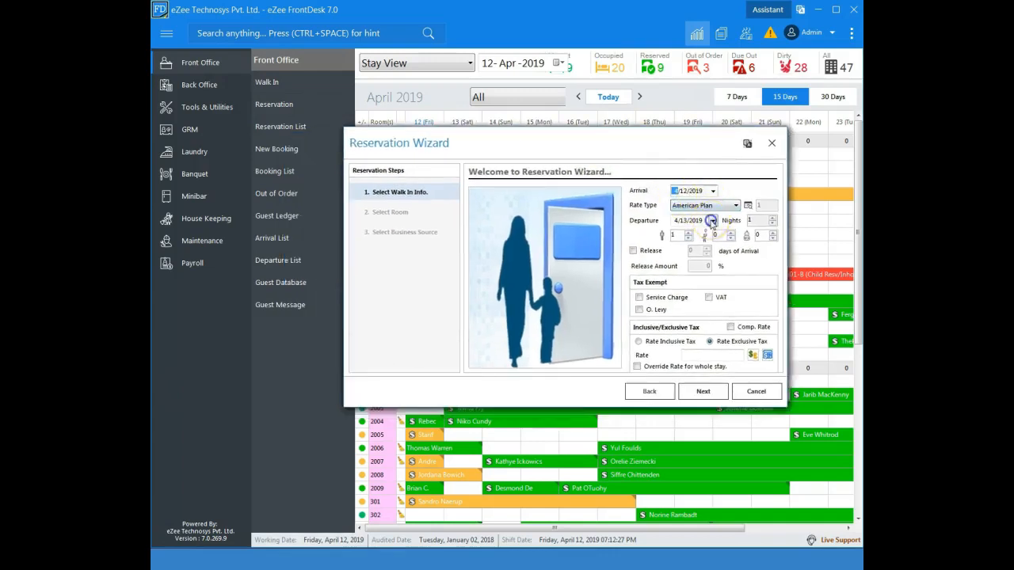
left_click(711, 281)
left_click(715, 207)
left_click(712, 205)
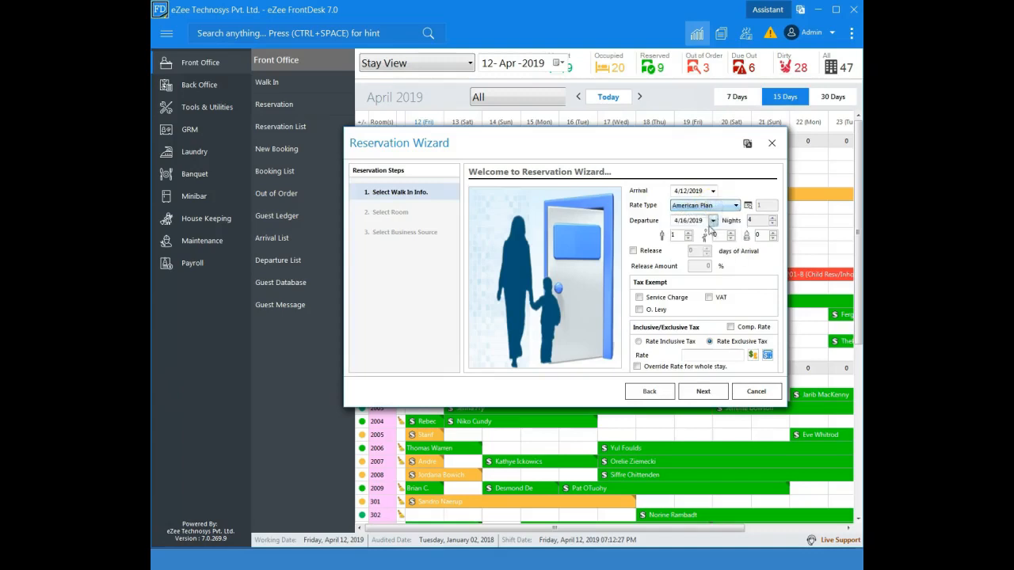
- Set two adults, enable release and set the release amount to 50%
left_click(688, 233)
left_click(633, 250)
left_click(690, 250)
type("7")
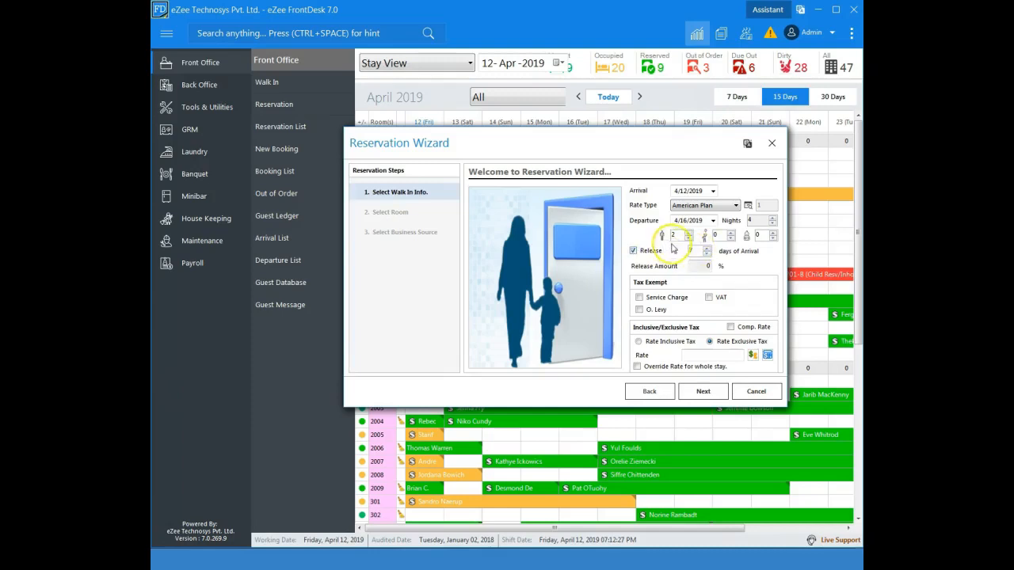
left_click_drag(704, 268, 695, 267)
type("50")
- Set the rate to 1000 and continue to the room selection step
left_click(709, 355)
type("1000")
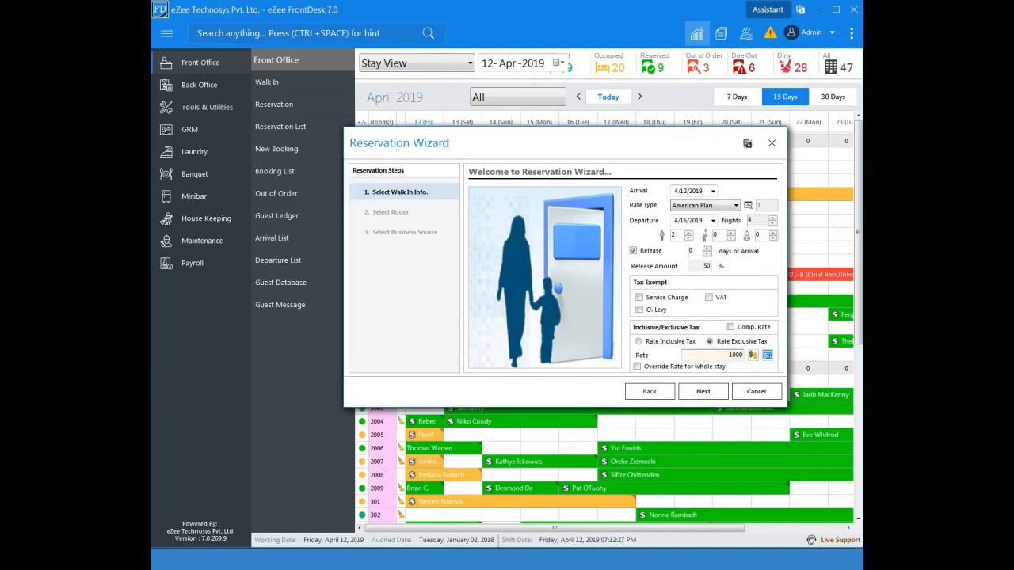
left_click(701, 394)
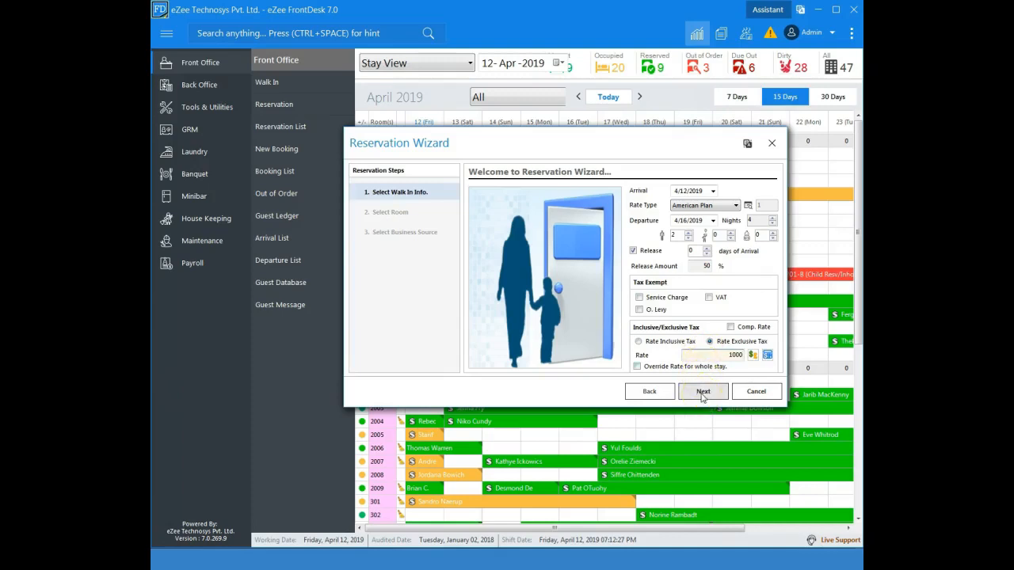
left_click(701, 394)
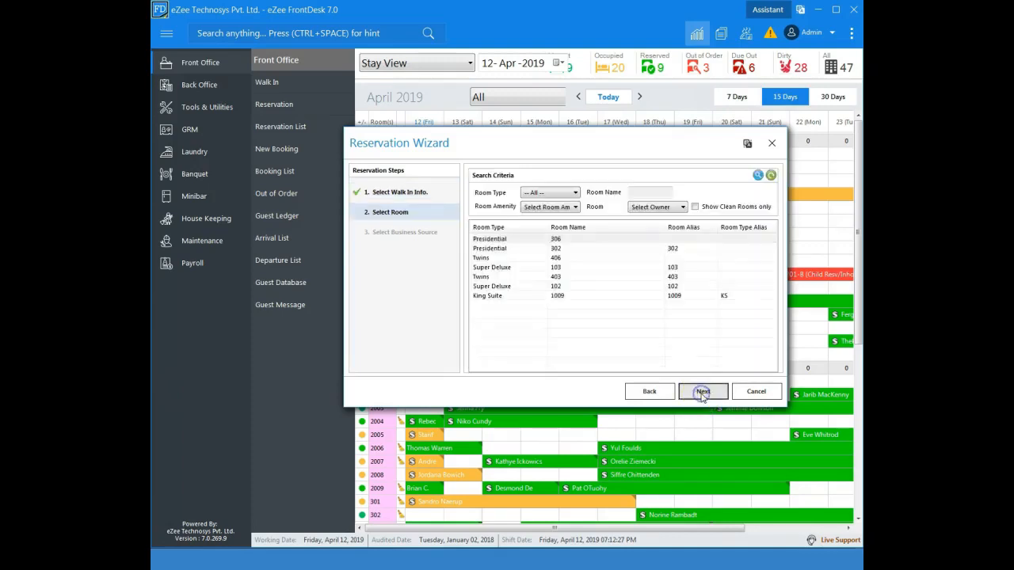
- Show only clean rooms, select Super Deluxe room 102 and finish the wizard
left_click(695, 206)
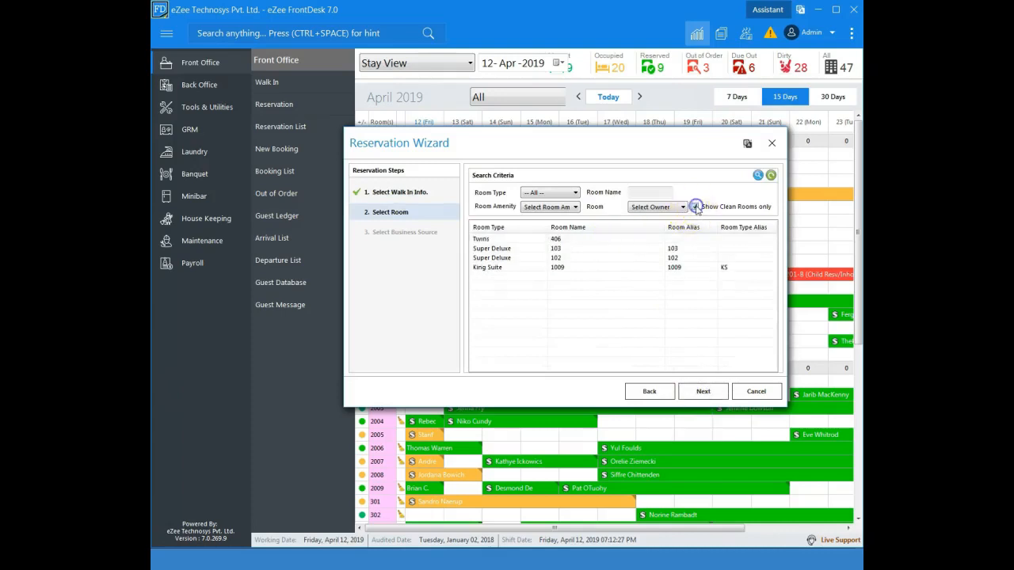
left_click(540, 257)
left_click(702, 390)
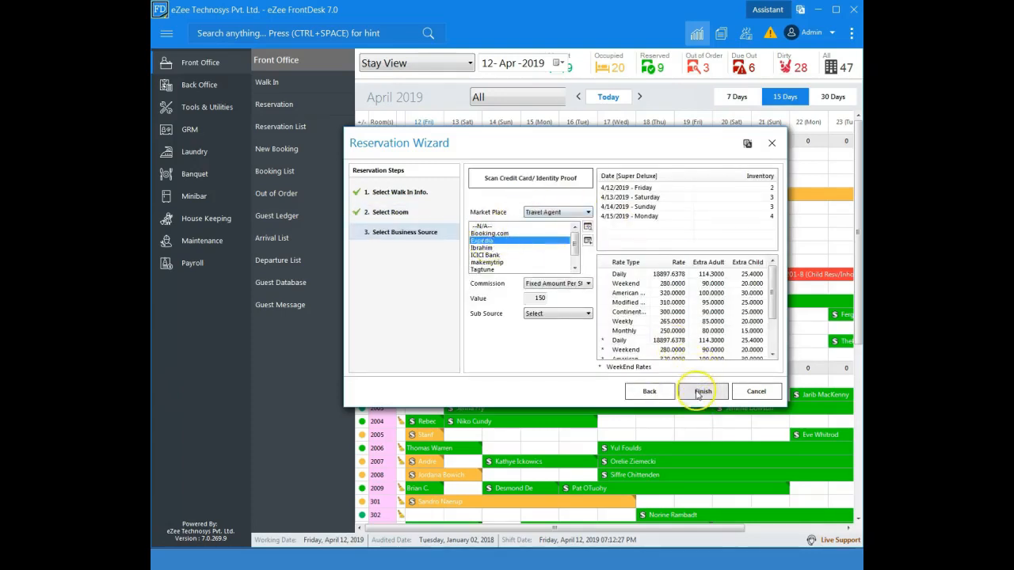
left_click(701, 393)
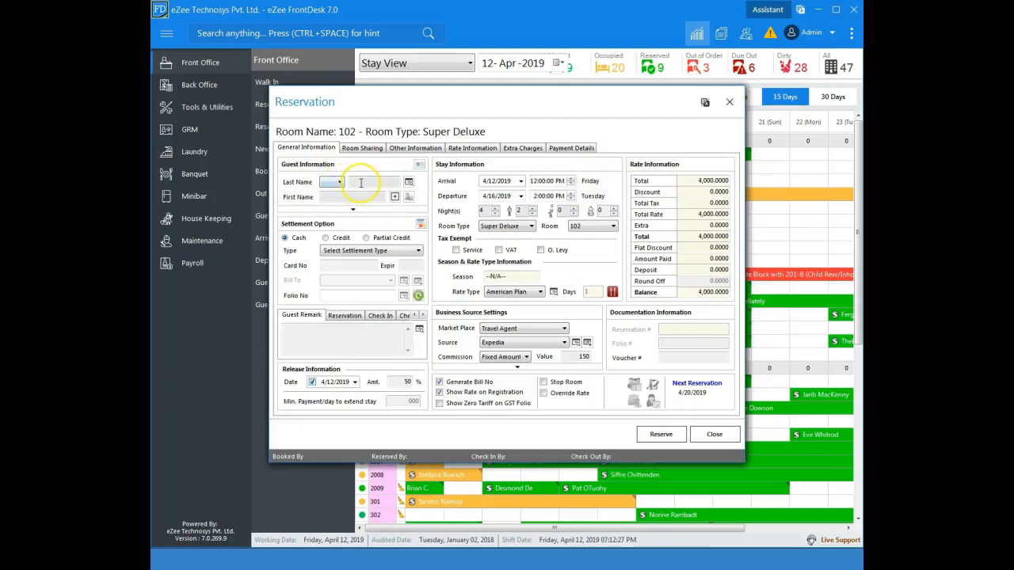
- Search guest profiles by last name and attach the matching existing guest to the reservation
left_click(357, 183)
type("Hush")
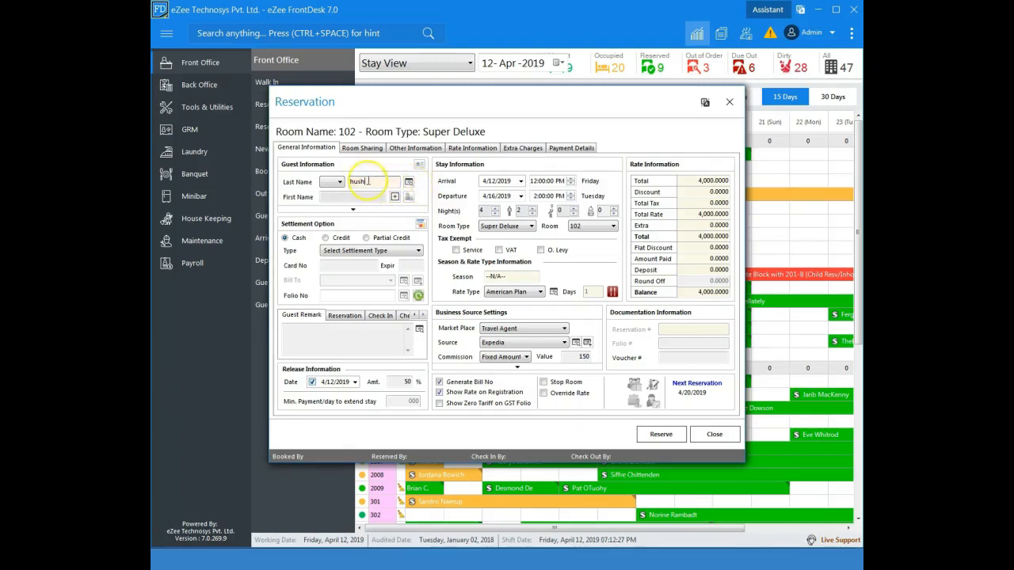
left_click(409, 183)
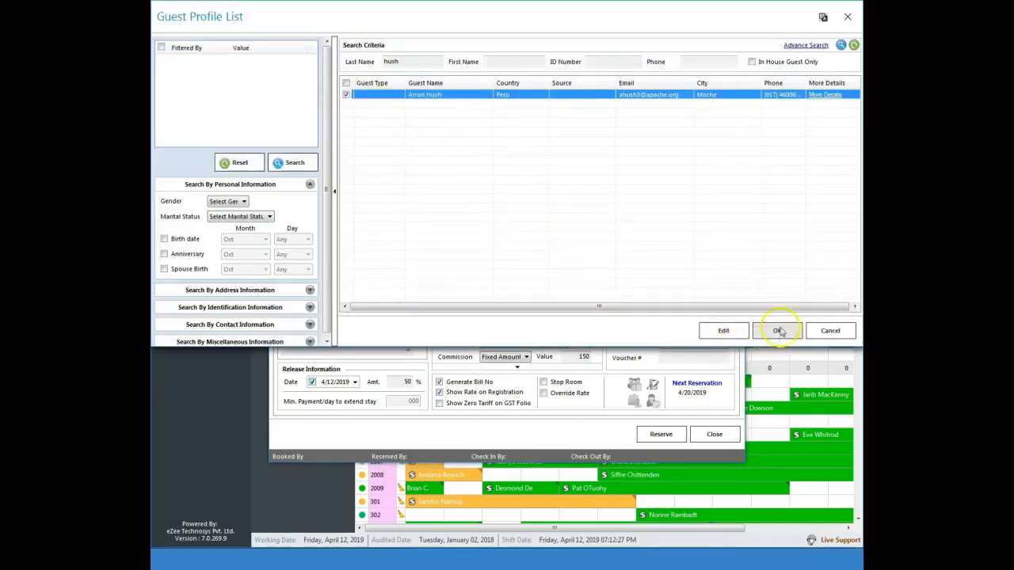
left_click(777, 330)
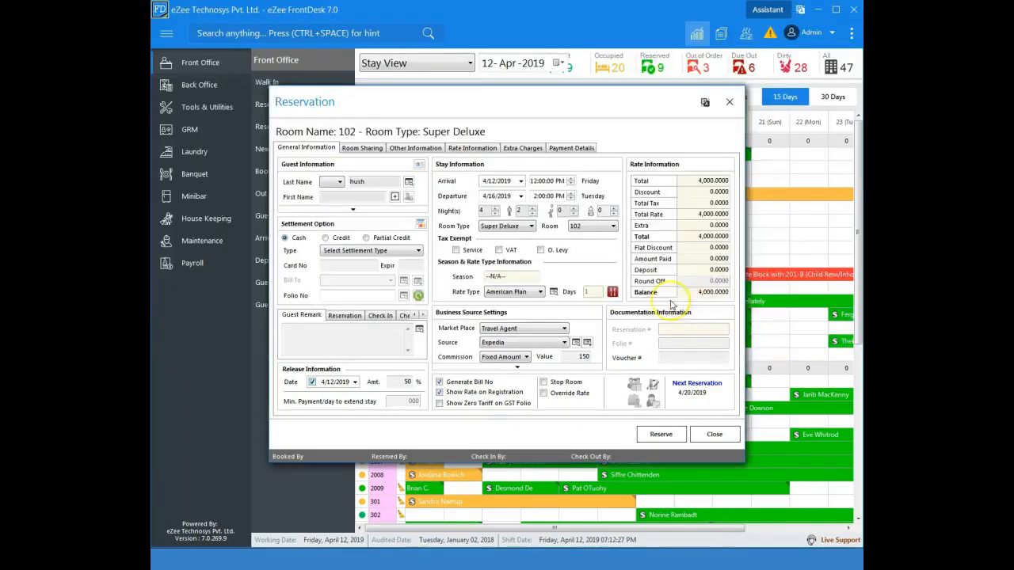
left_click(354, 209)
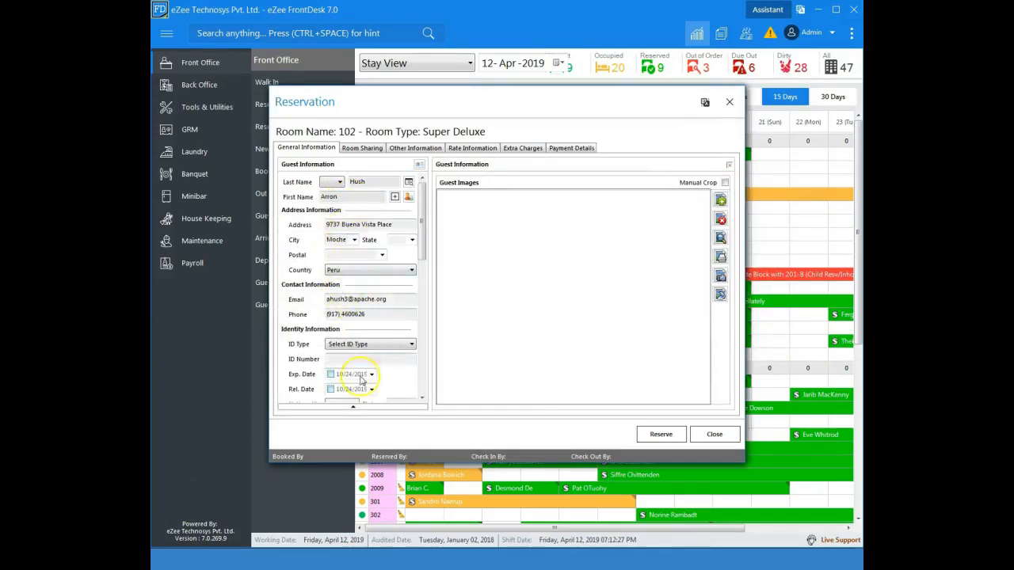
left_click(353, 406)
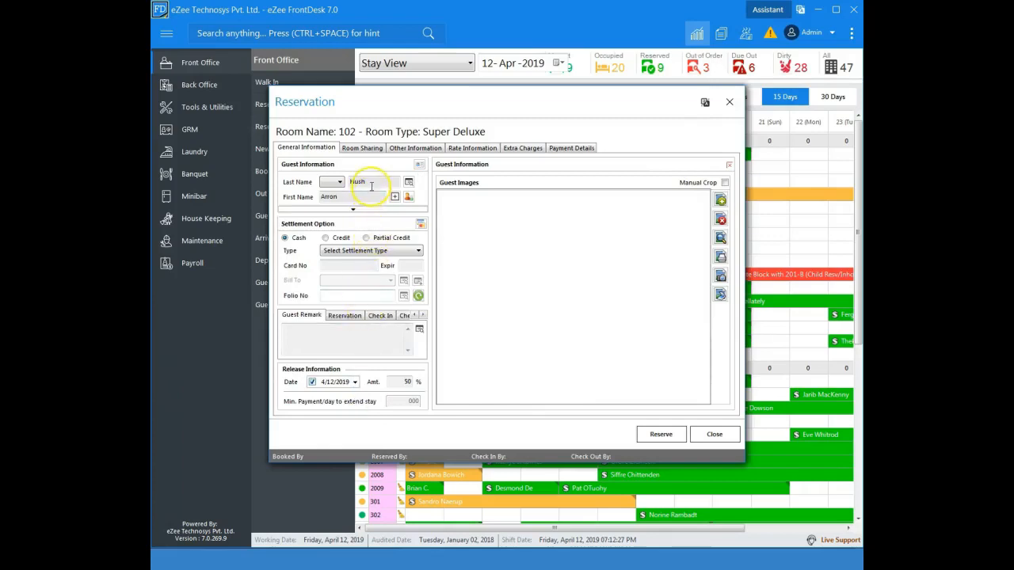
left_click(340, 197)
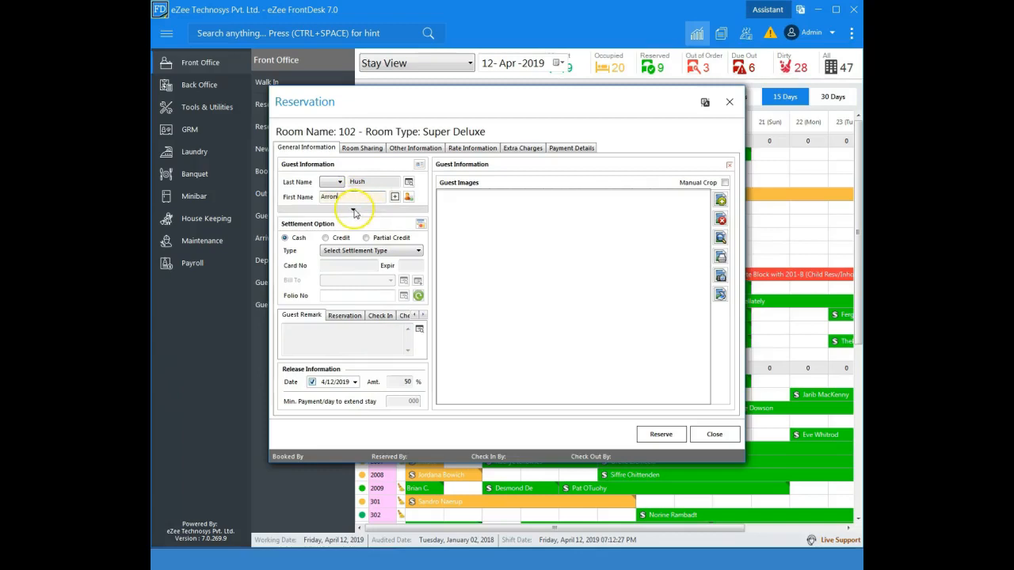
- Expand the guest details, set the ID type to Passport and enter the guest's ID number
left_click(353, 210)
left_click(390, 224)
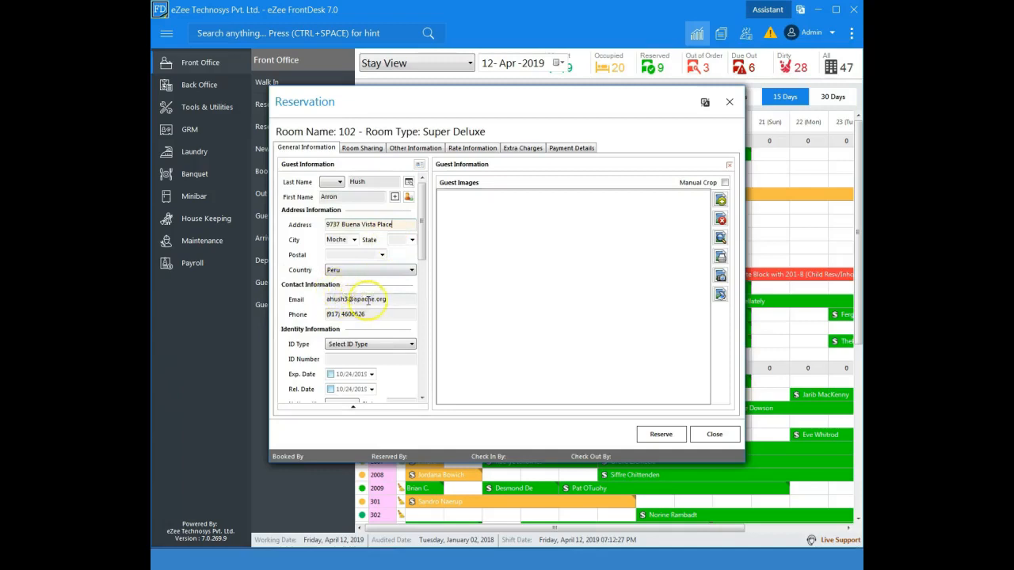
left_click(382, 346)
left_click(348, 355)
left_click(346, 360)
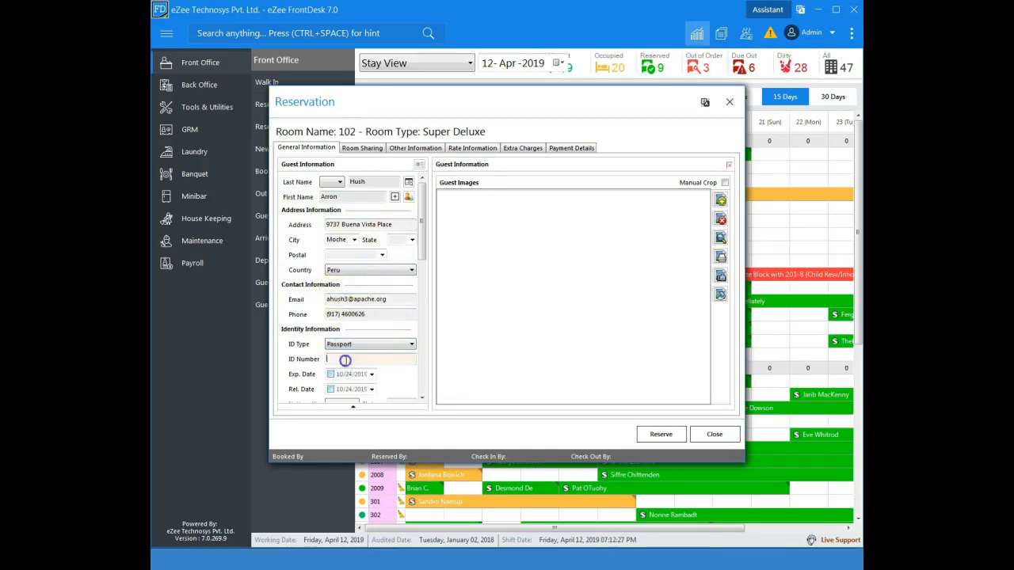
type("p124")
- Try to capture a guest image and scan a document for the guest
scroll(421, 264, "down", 3)
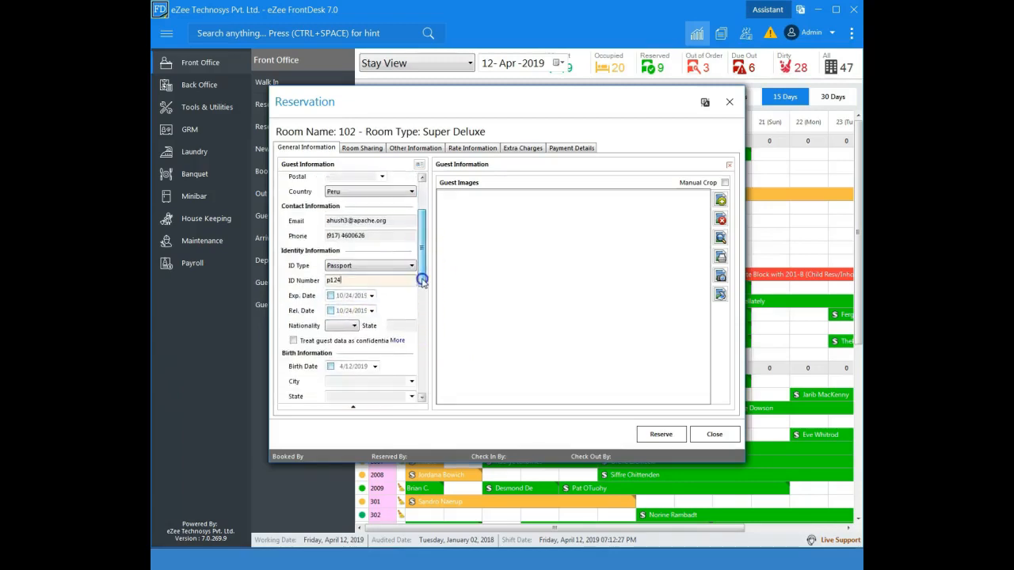
left_click(331, 366)
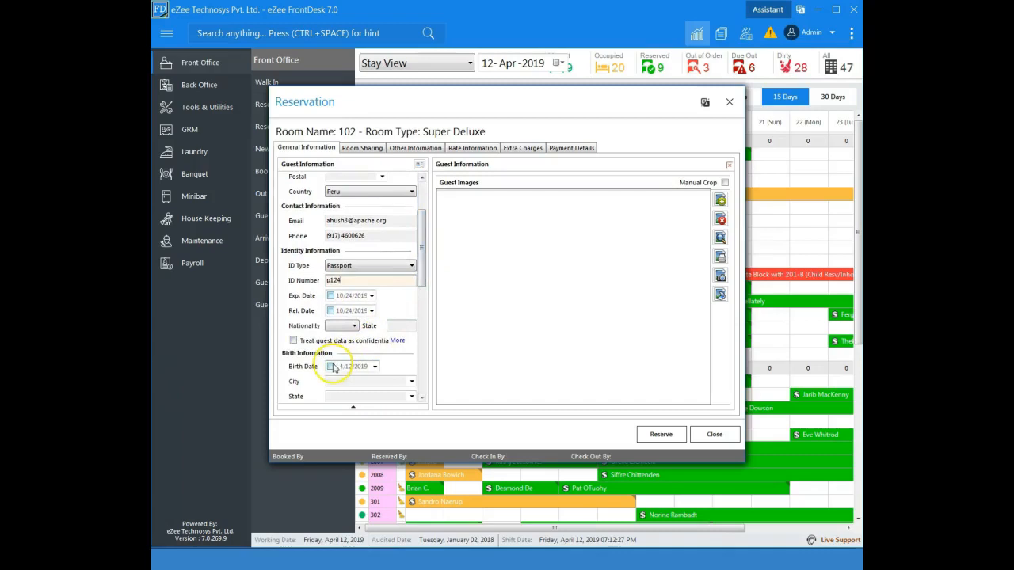
left_click(721, 278)
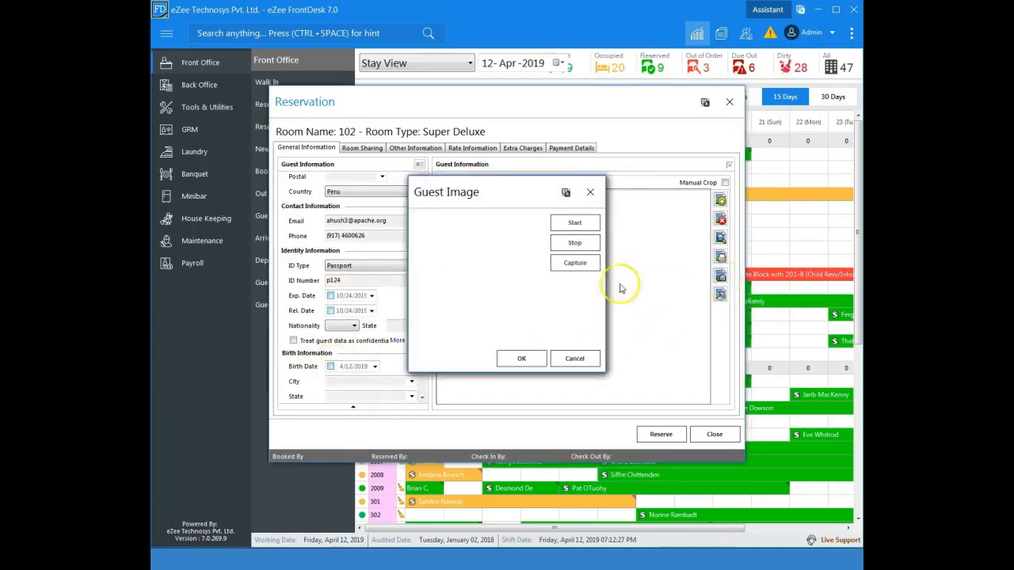
left_click(589, 194)
left_click(719, 296)
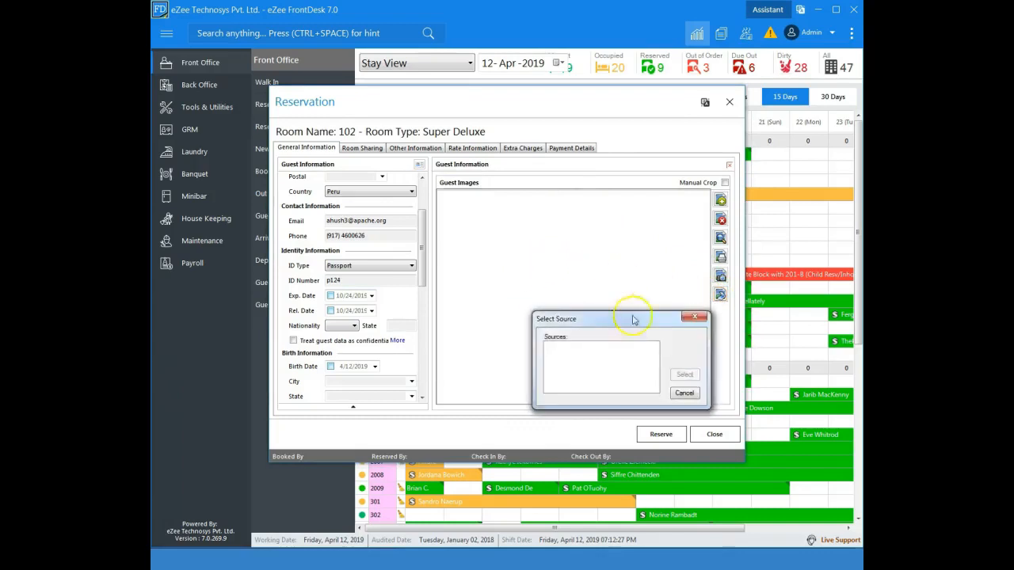
left_click(684, 394)
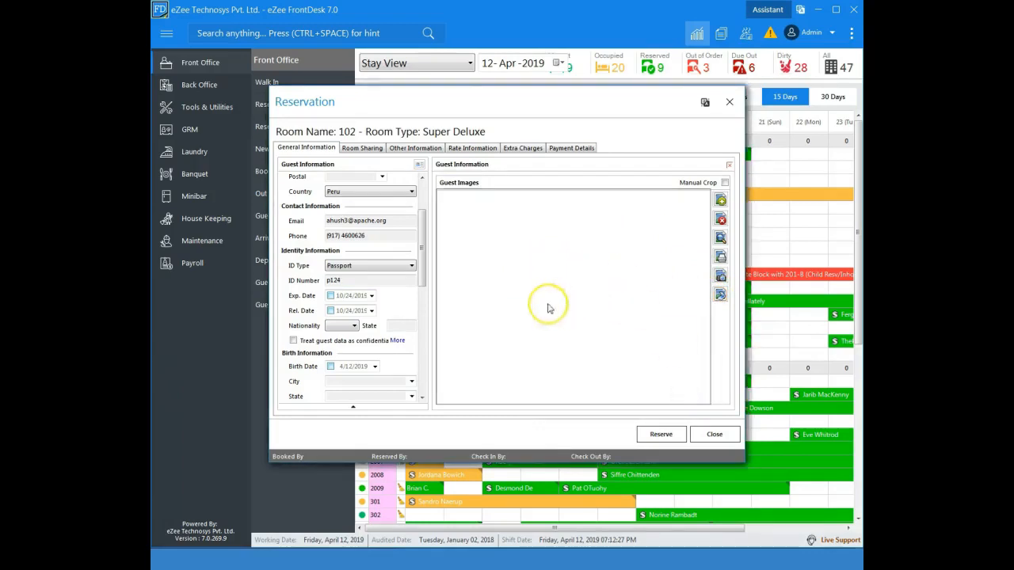
- Collapse the guest details and set the settlement type to Visa
left_click(353, 407)
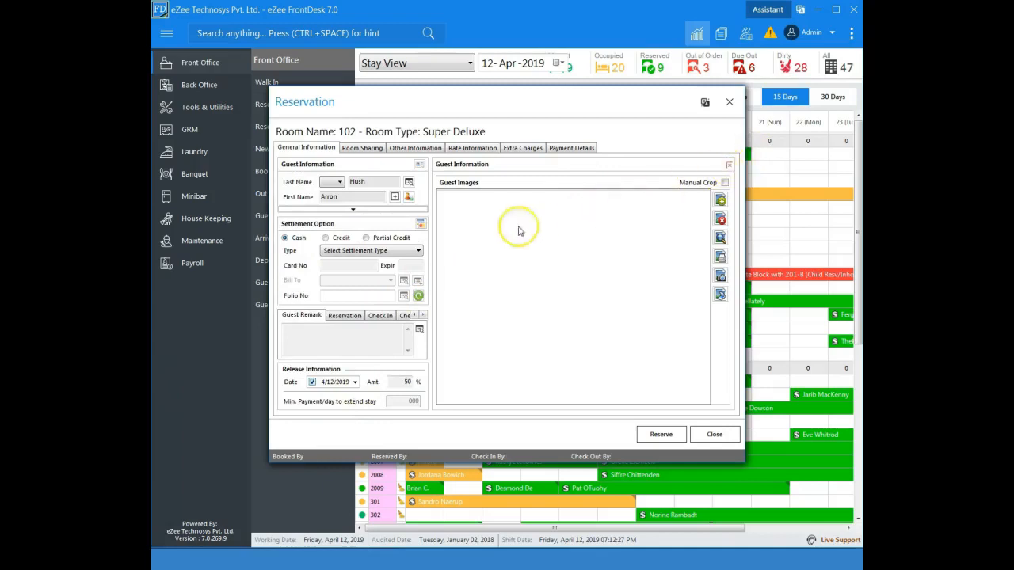
left_click(352, 250)
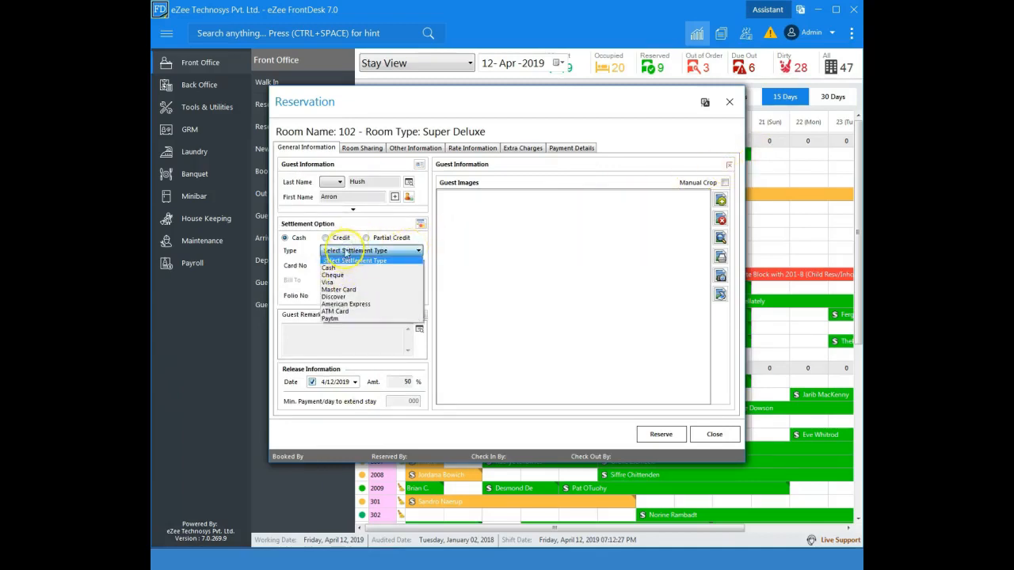
left_click(339, 283)
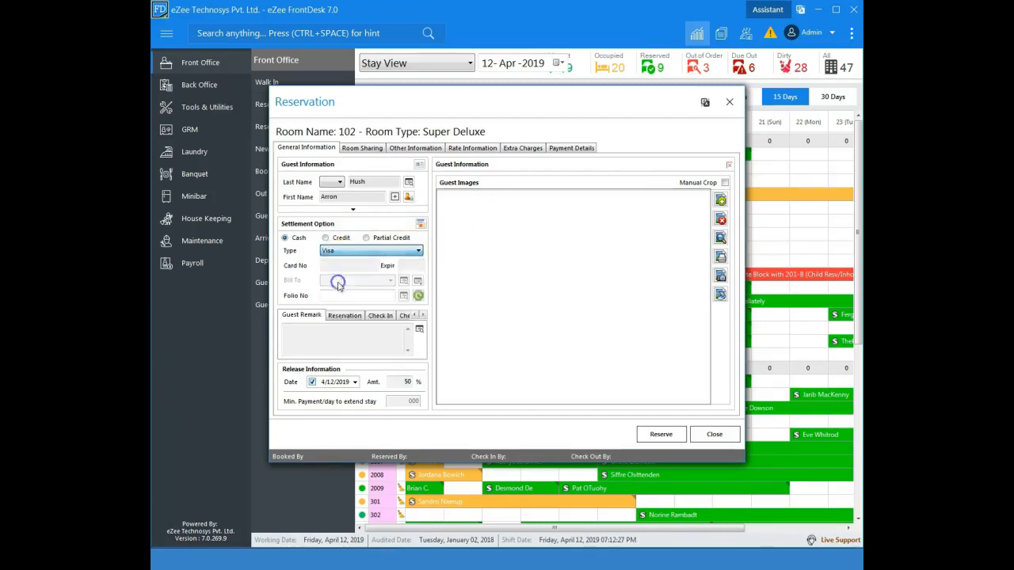
- Switch the settlement option to Credit and bill the reservation to Jazzy
left_click(342, 239)
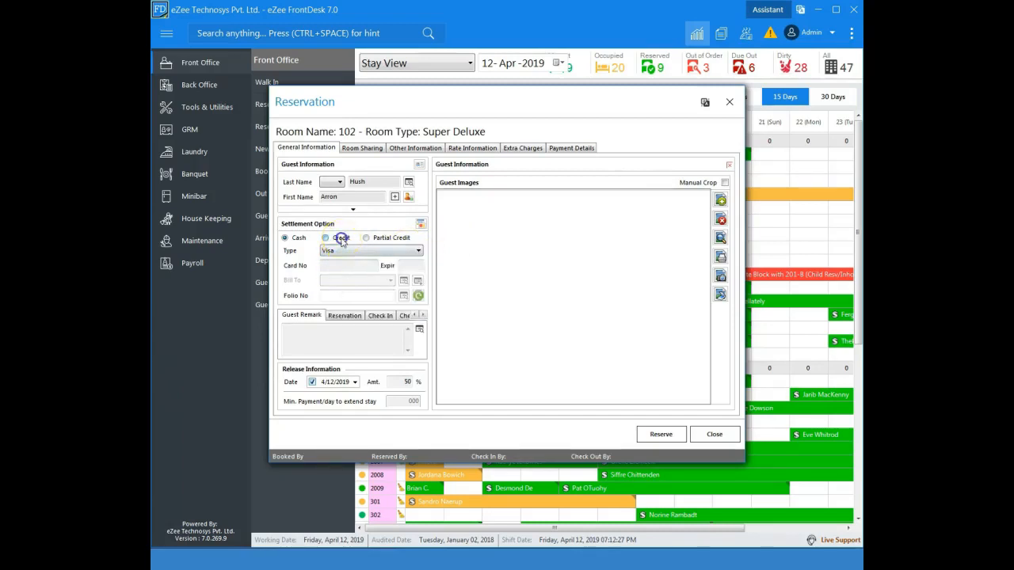
left_click(347, 281)
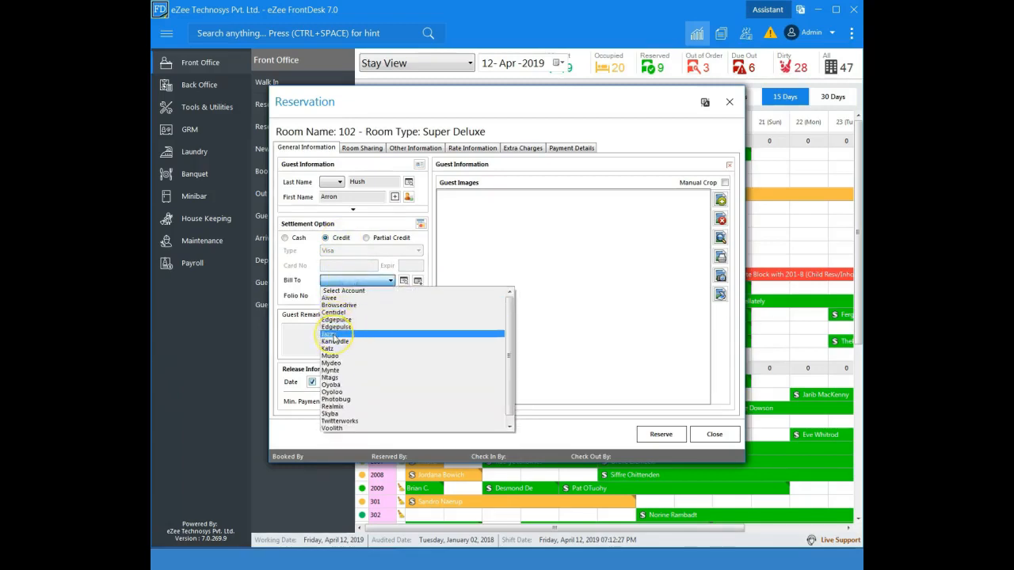
left_click(331, 334)
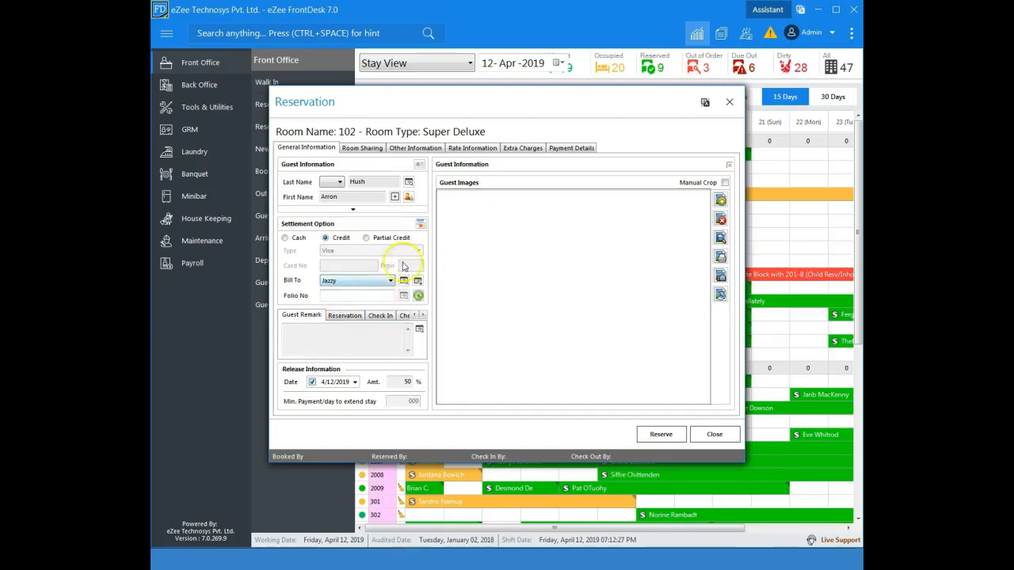
- Add the guest remark "Guest is vegan"
left_click(728, 165)
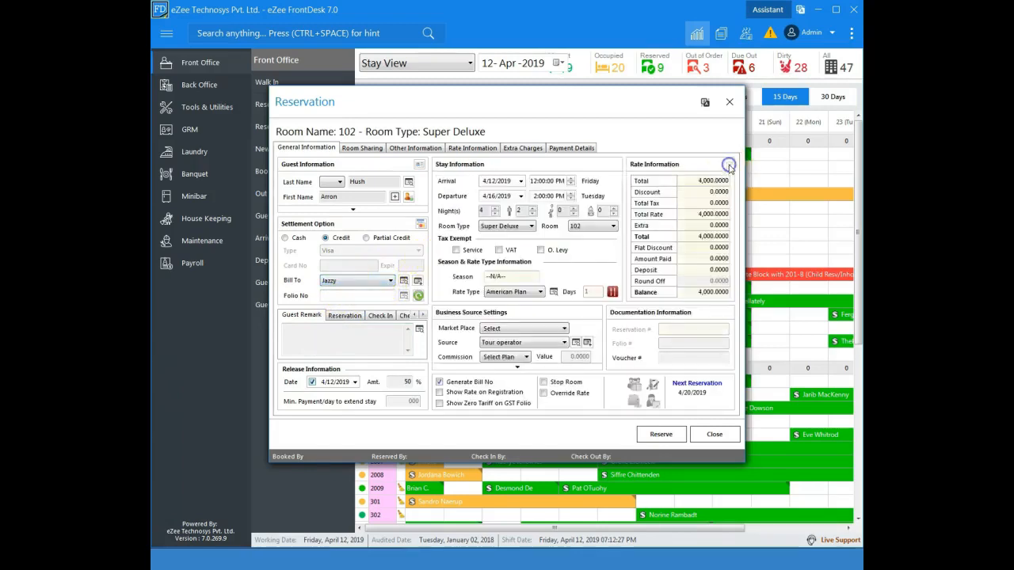
left_click(323, 335)
type("Guest is vegan")
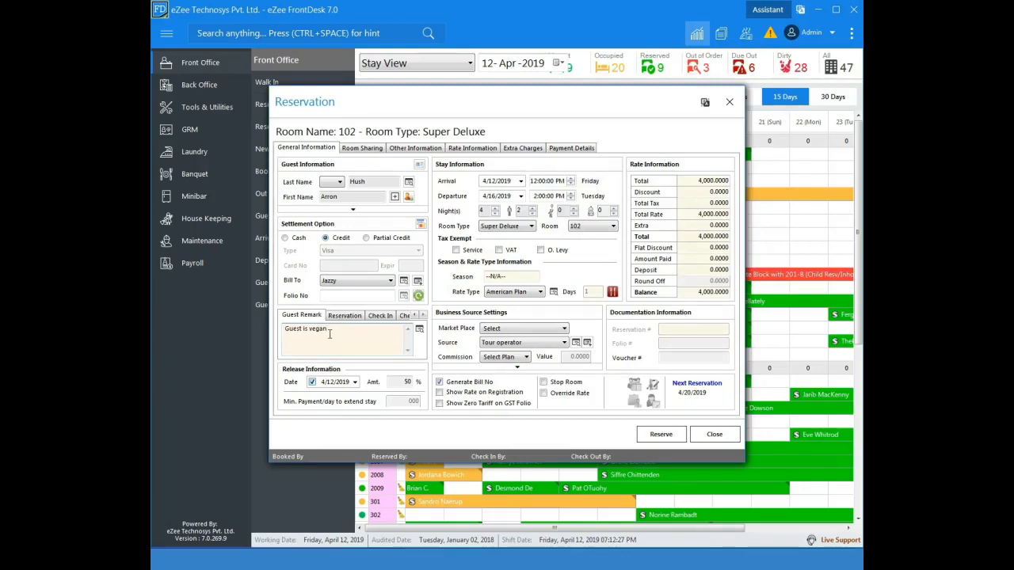
left_click(336, 327)
left_click(440, 178)
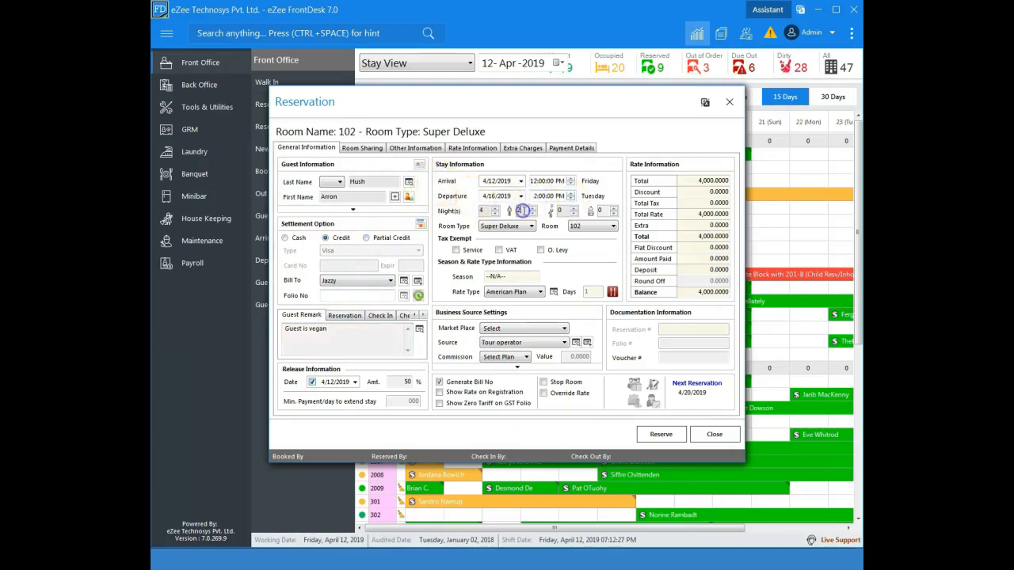
left_click(523, 216)
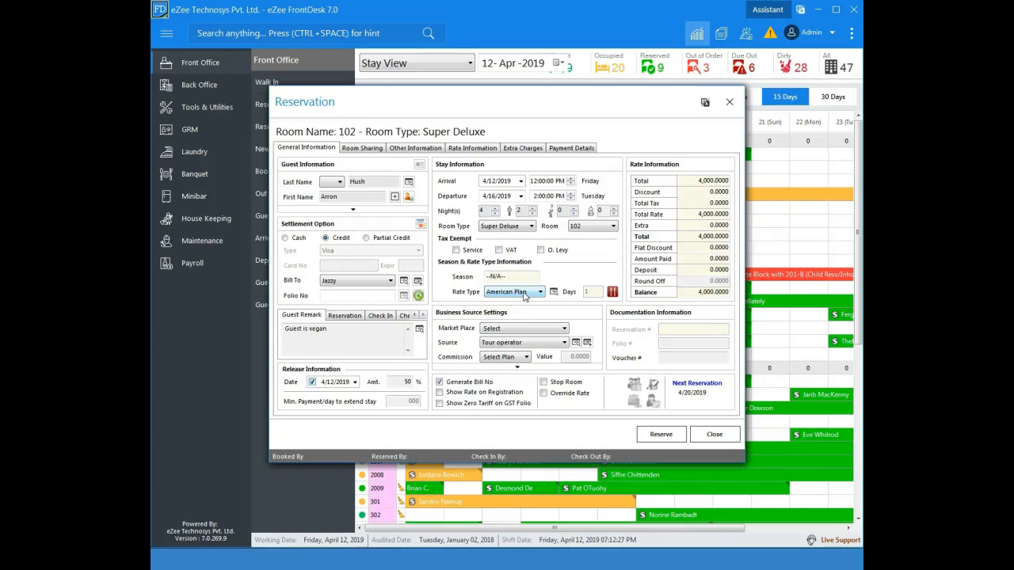
- Start a new room sharer entry for the reservation and set the sharer's salutation to Mr
left_click(363, 147)
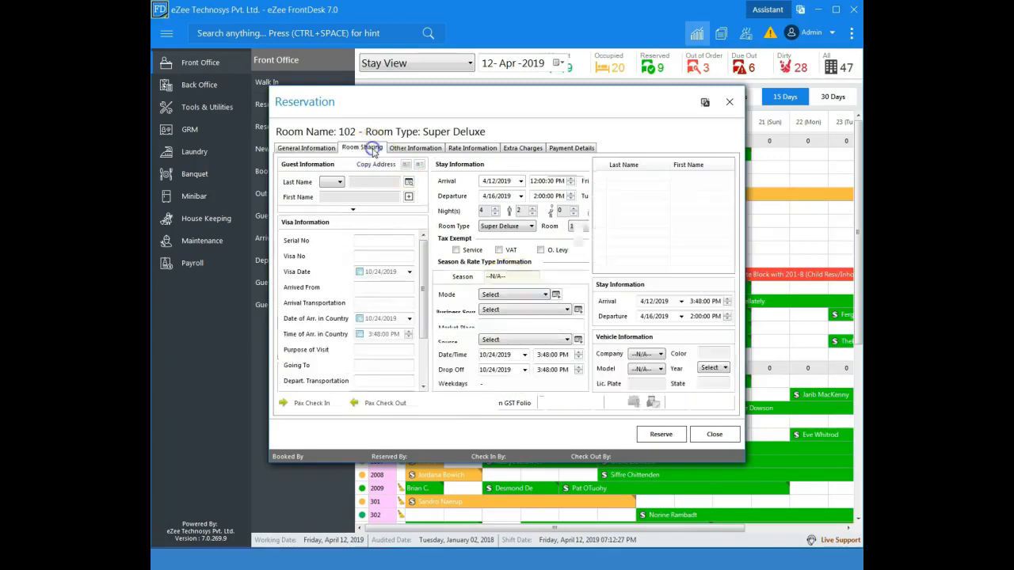
left_click(352, 181)
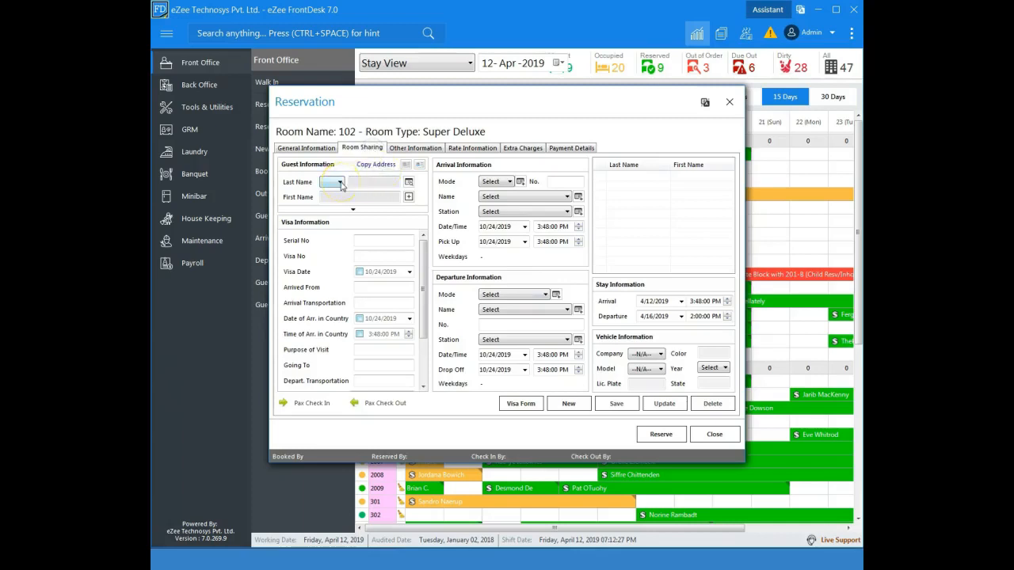
left_click(567, 403)
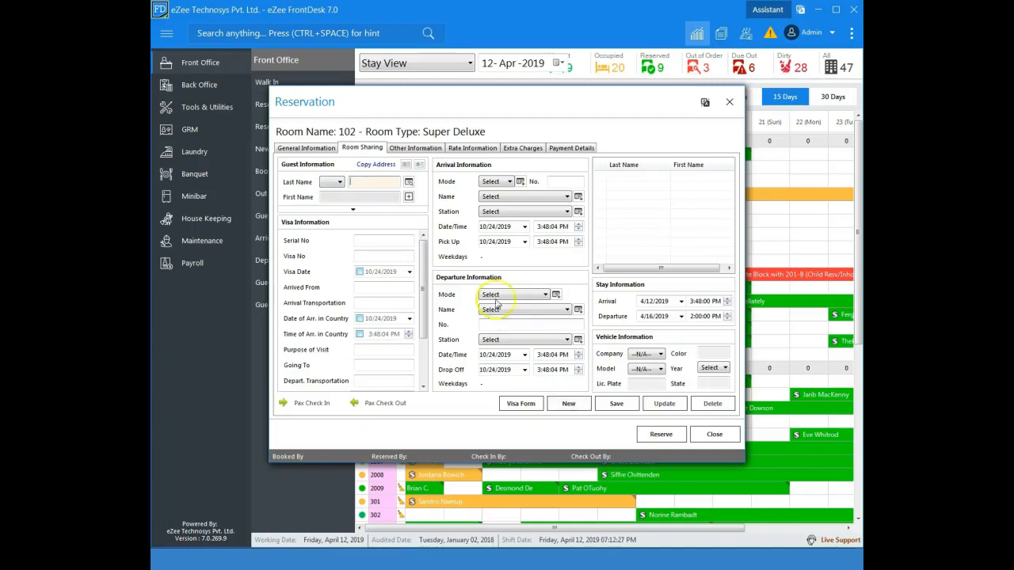
left_click(338, 181)
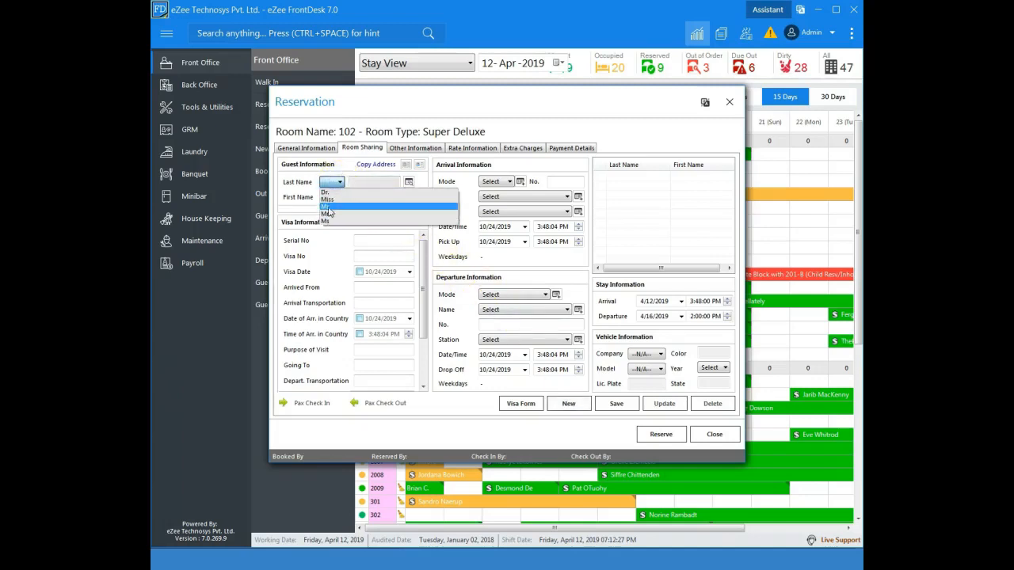
left_click(327, 206)
left_click(360, 183)
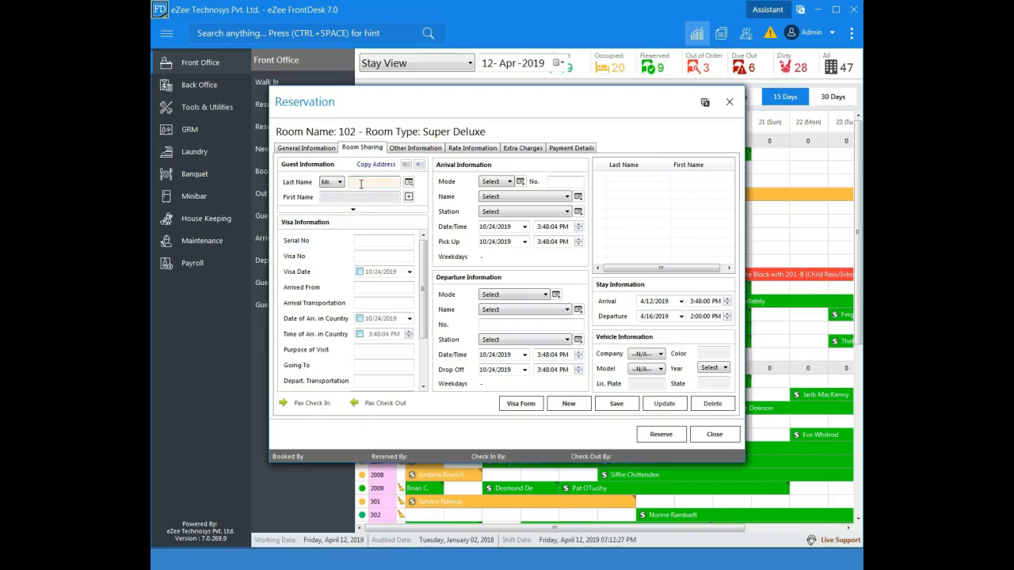
- Review the arrival and departure information fields on the reservation's other information page
left_click(425, 149)
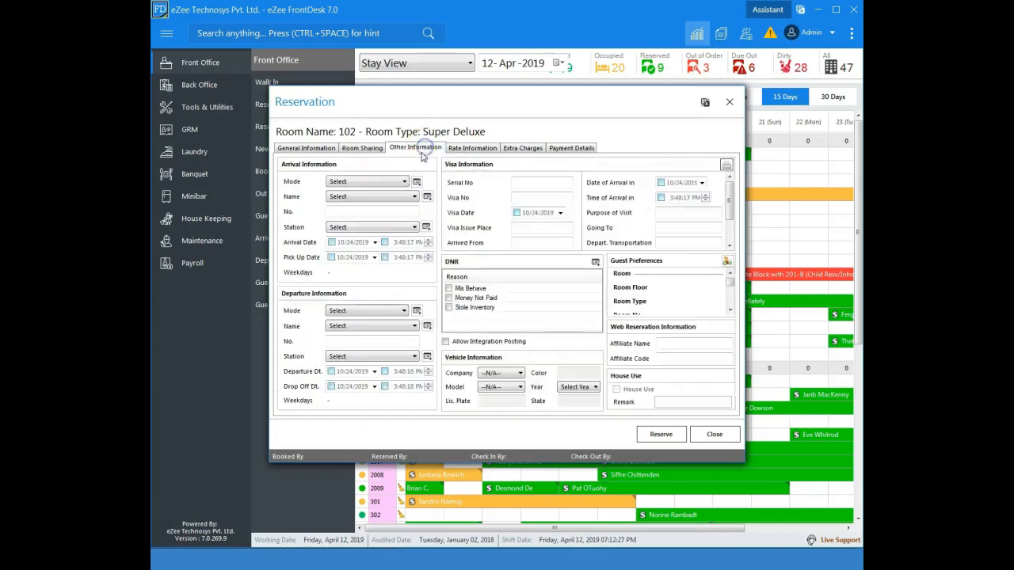
left_click(358, 183)
left_click(355, 181)
left_click(349, 311)
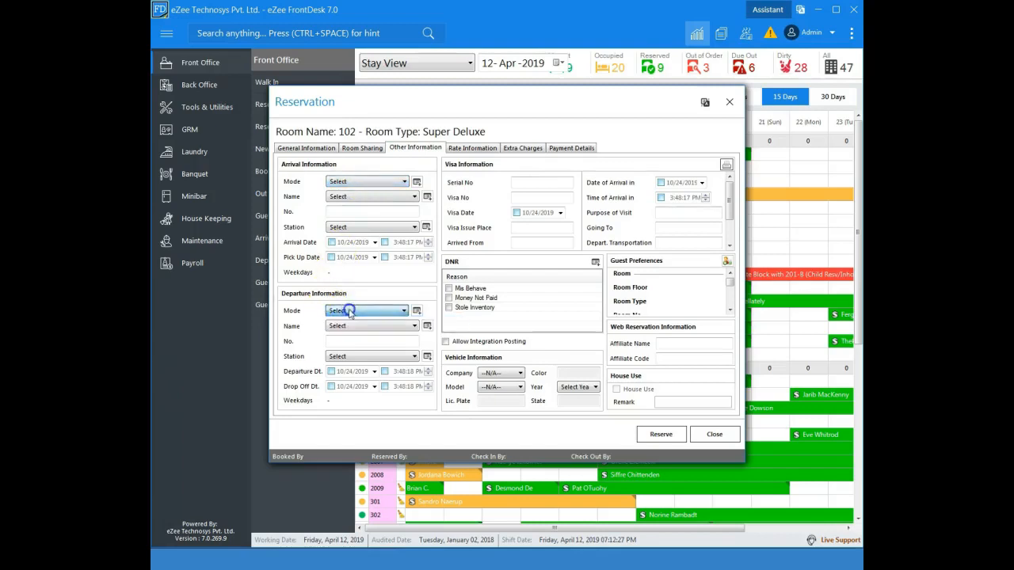
left_click(360, 314)
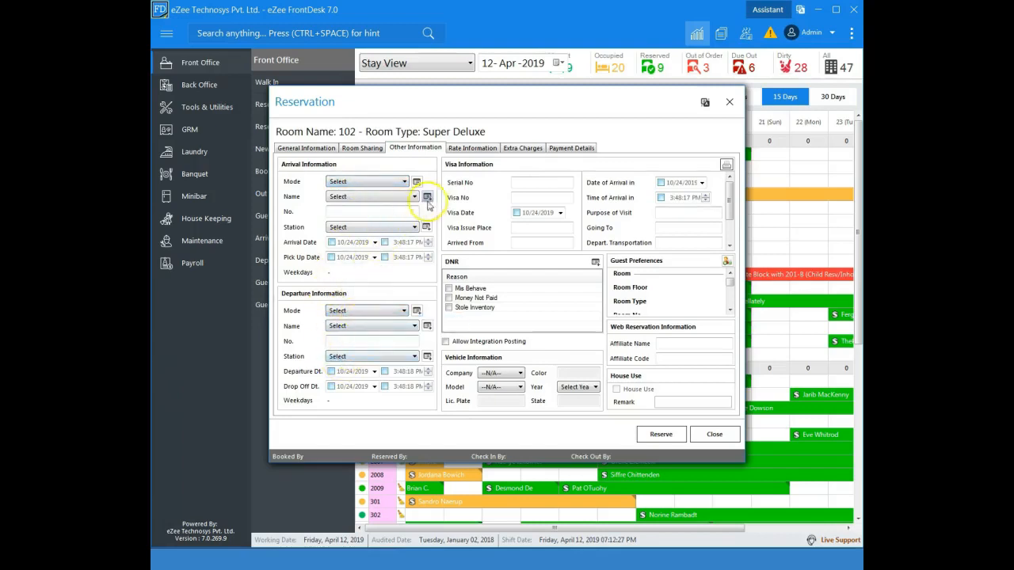
- Record a new cash payment of 100 $ against the reservation and process it
left_click(564, 152)
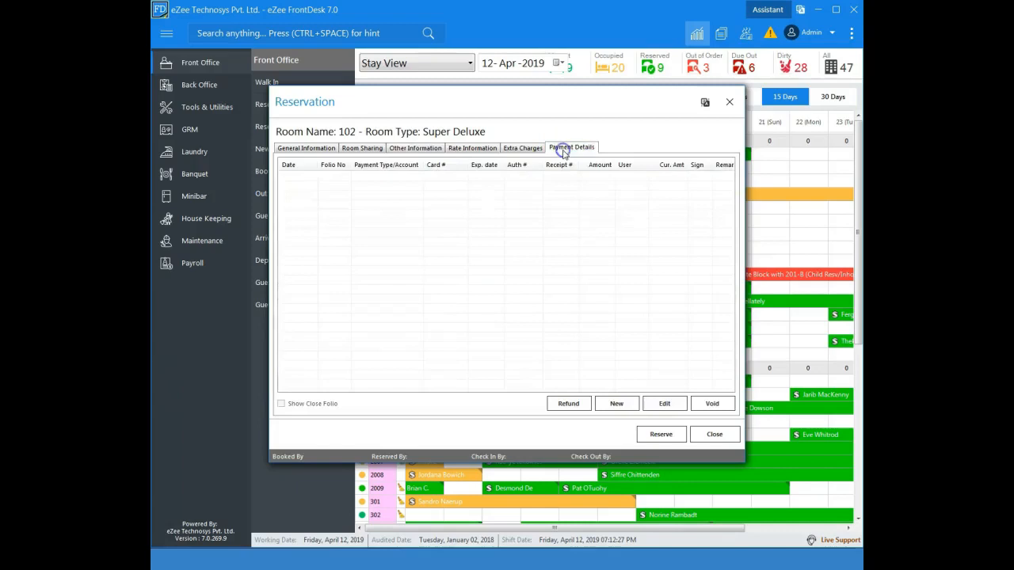
left_click(615, 404)
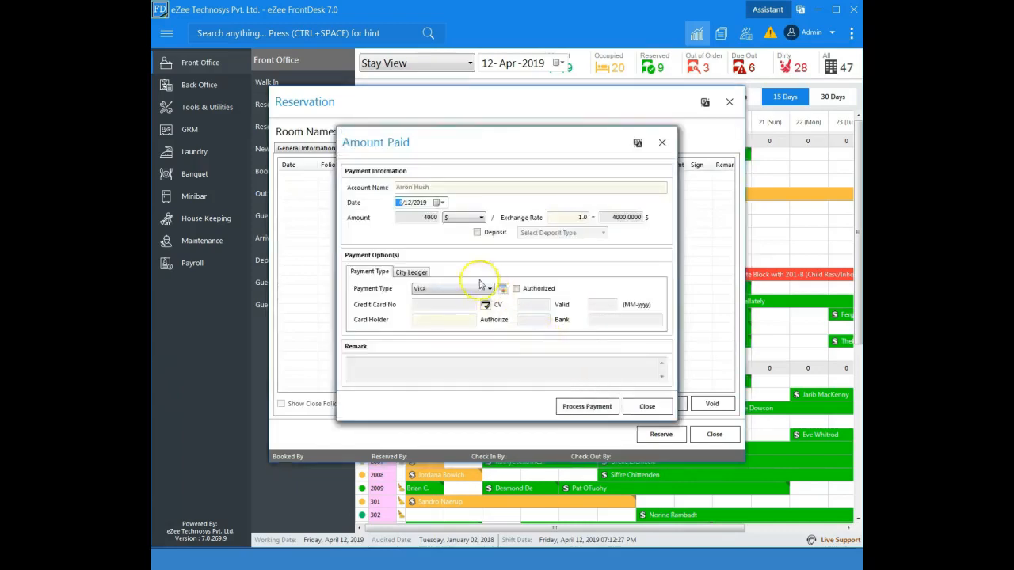
left_click(431, 289)
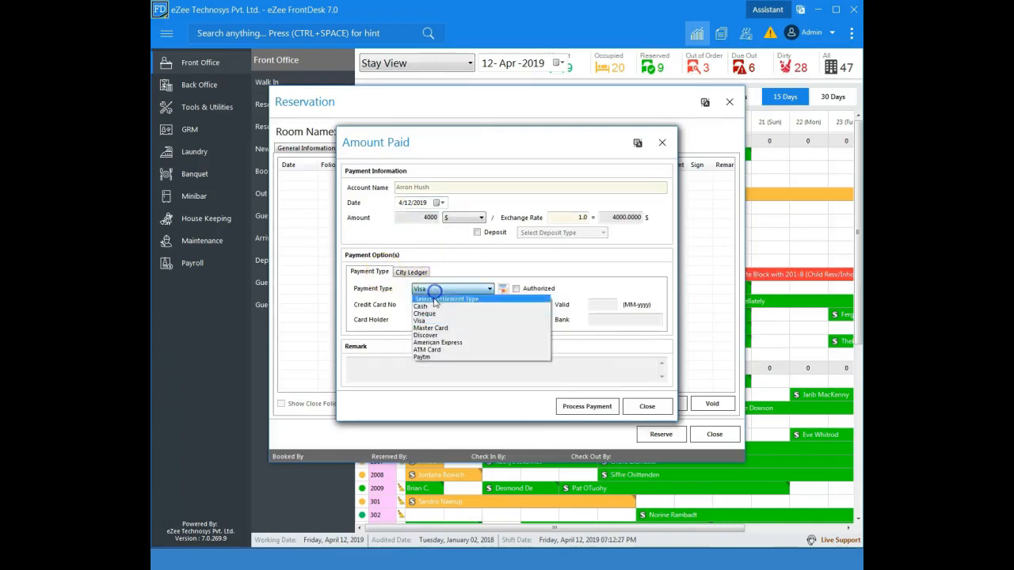
left_click(428, 299)
left_click_drag(419, 219, 476, 220)
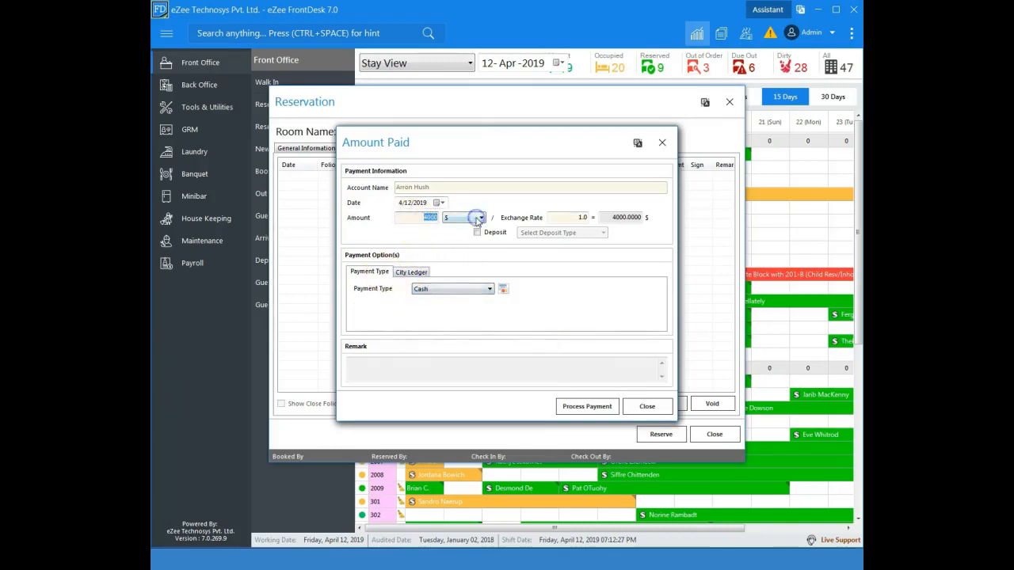
left_click(586, 407)
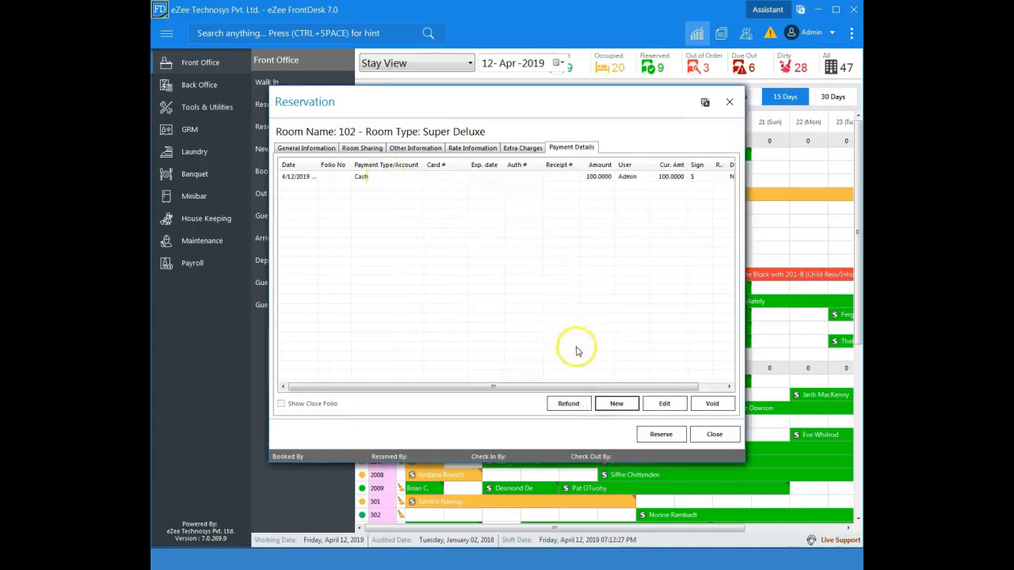
- Save the reservation and acknowledge the confirmation
left_click(647, 437)
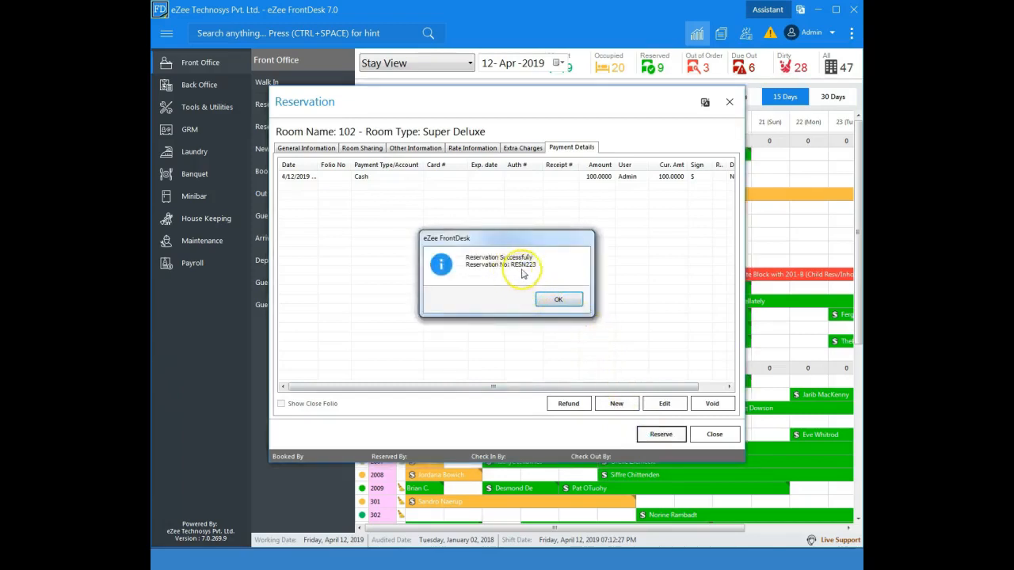
left_click(553, 301)
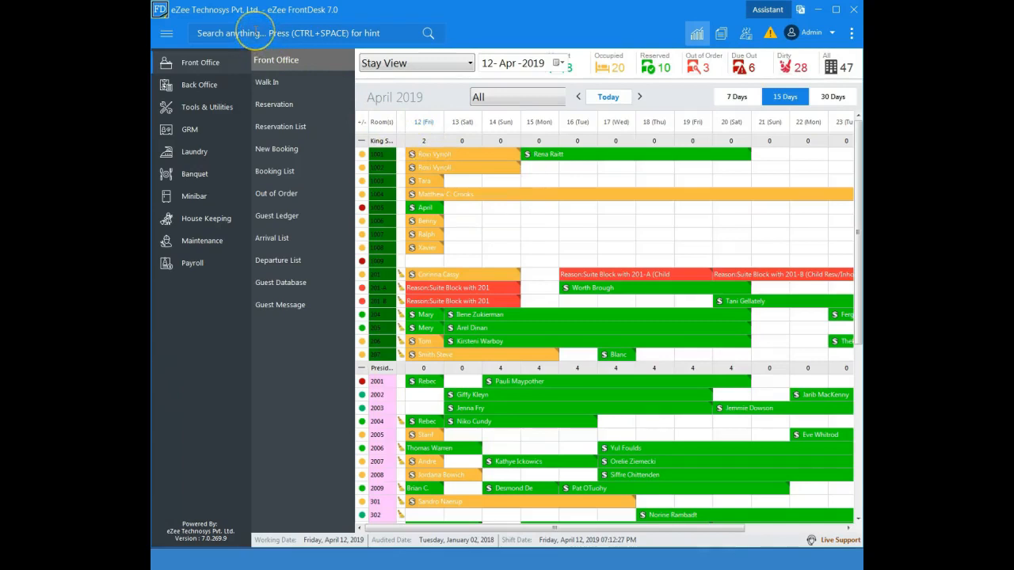
- Search for reservation number 223 using the global search's ReservationNo filter
left_click(257, 32)
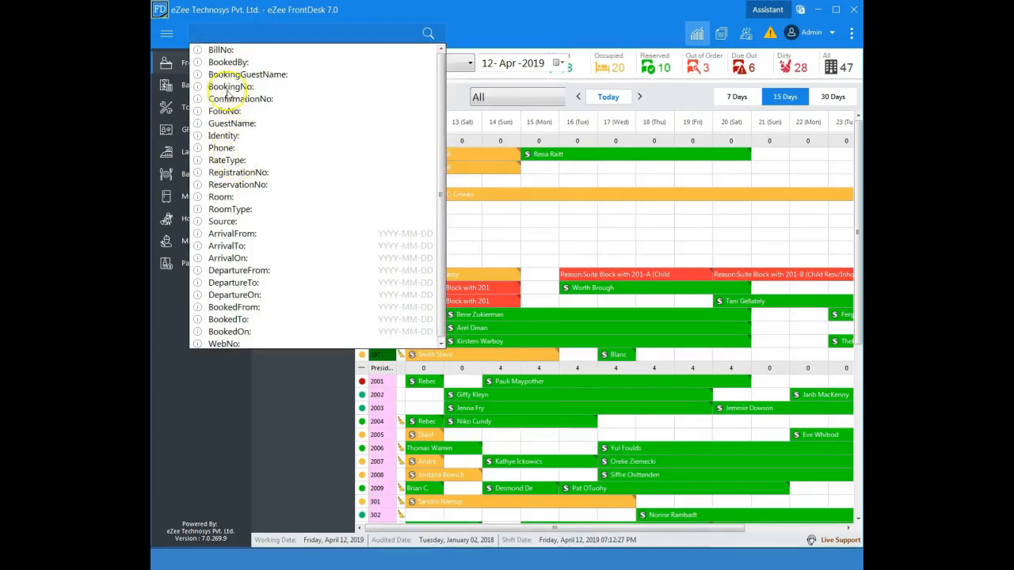
left_click(237, 184)
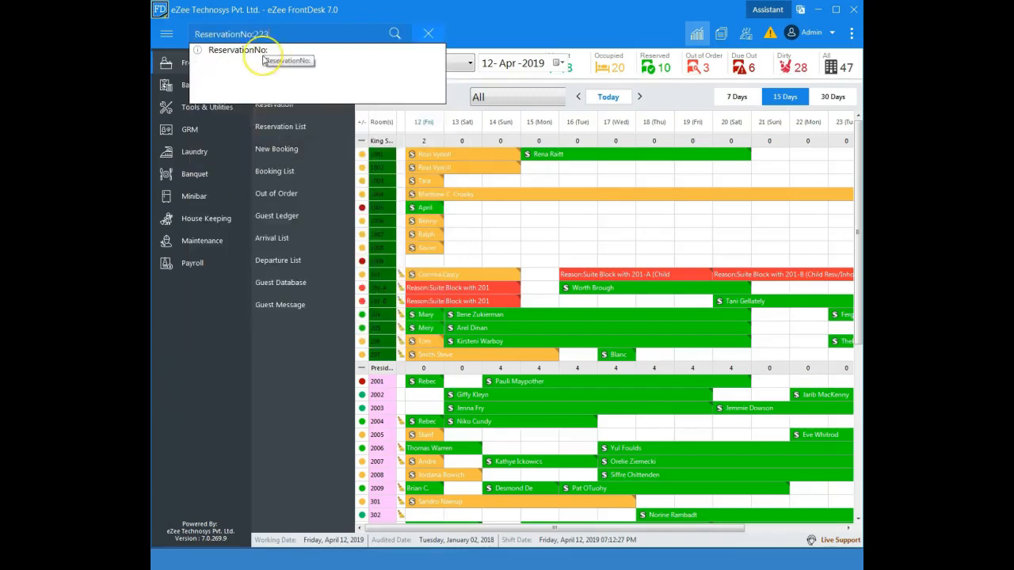
type("223")
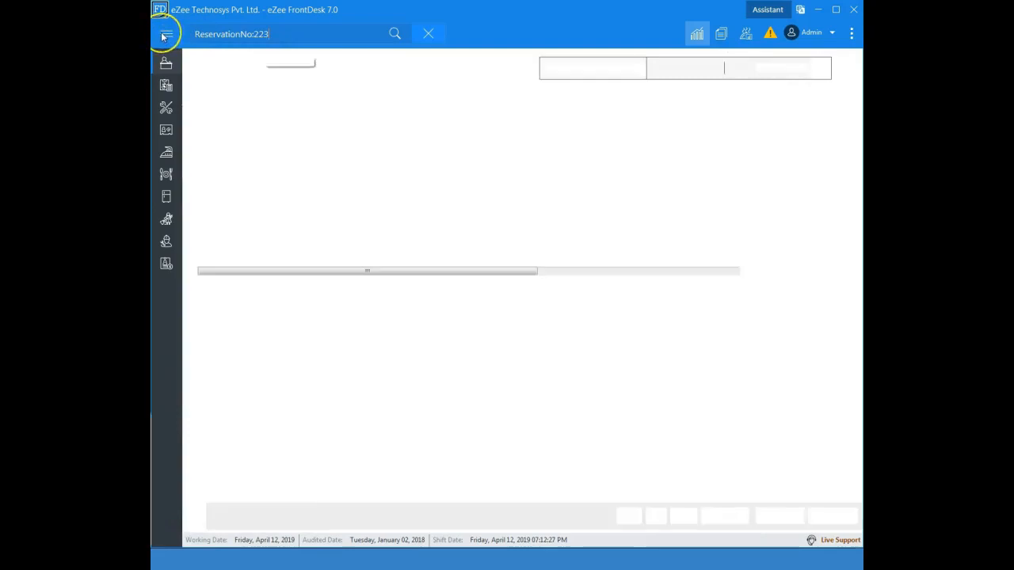
- Open the reservation list and filter it by an arrival date range
left_click(163, 36)
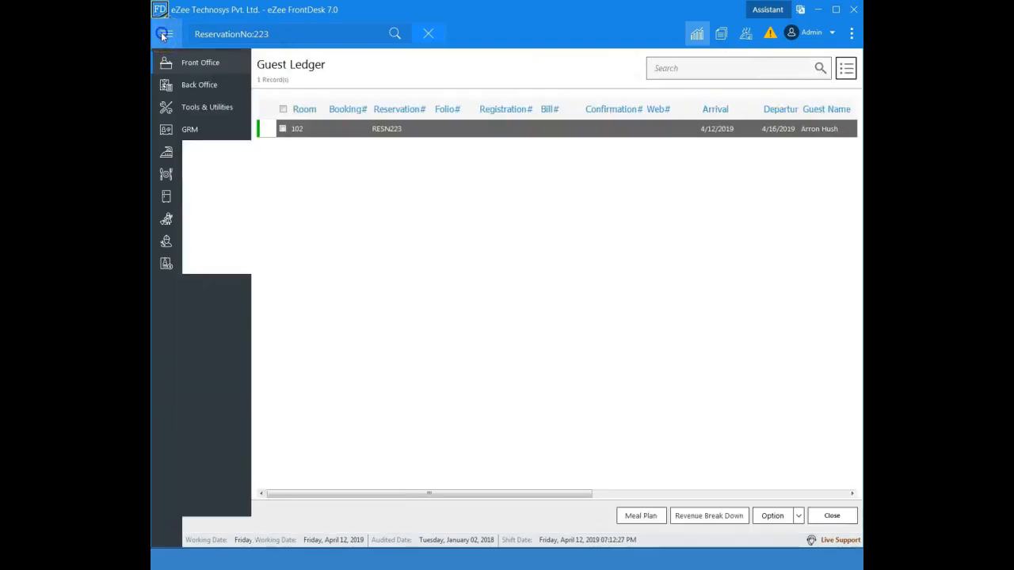
left_click(192, 70)
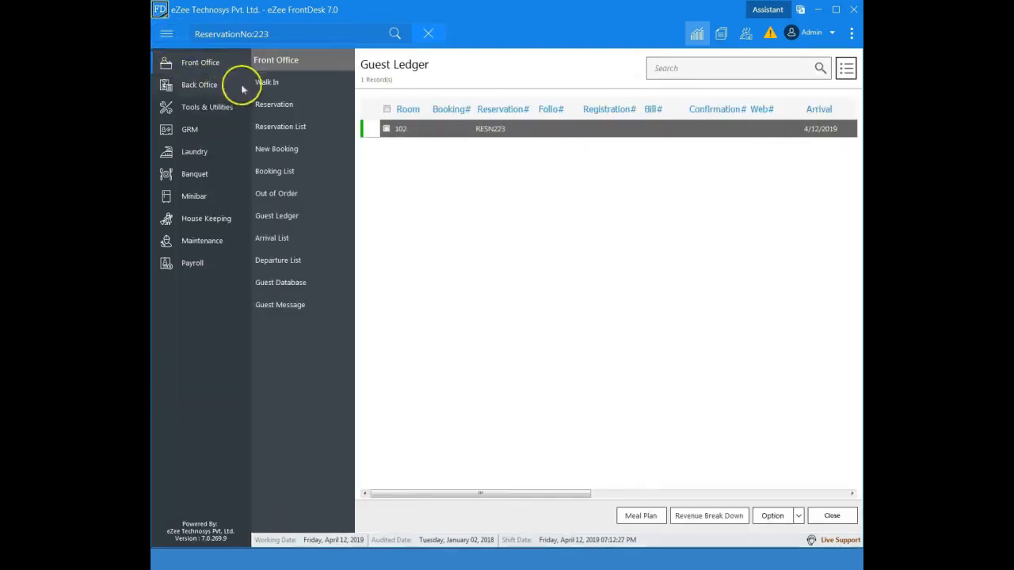
left_click(277, 126)
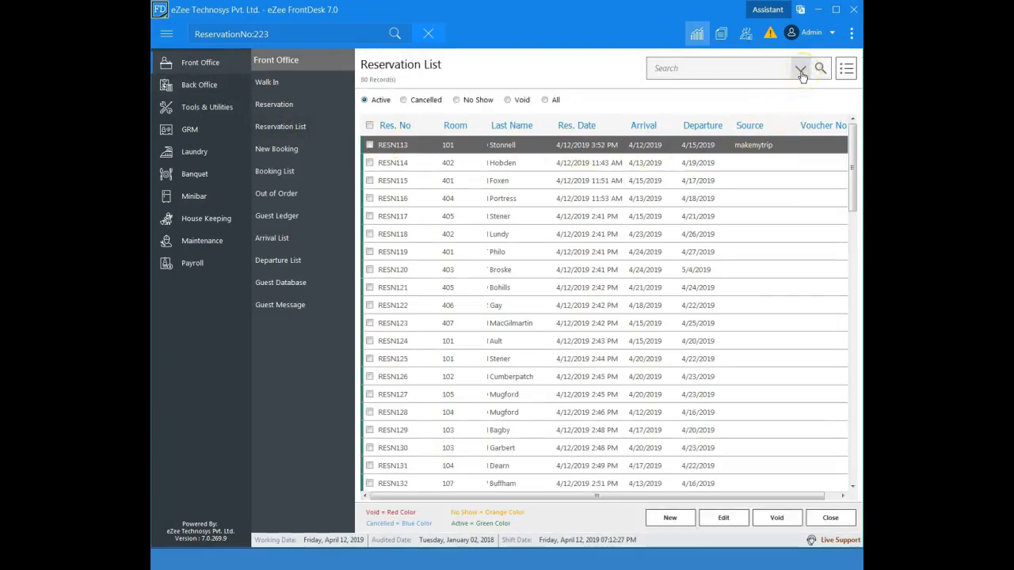
left_click(802, 72)
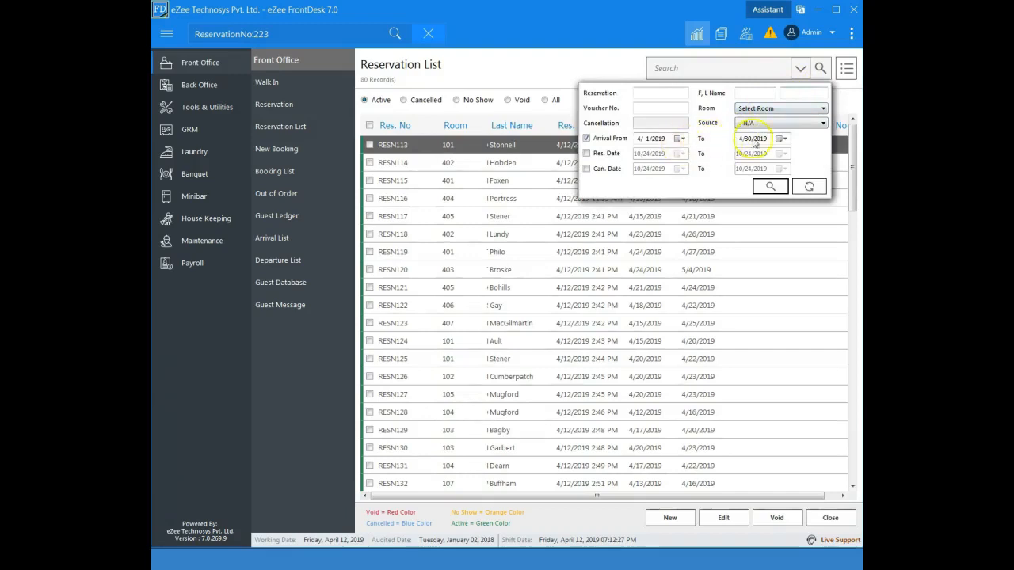
left_click(782, 138)
left_click(767, 179)
left_click(768, 183)
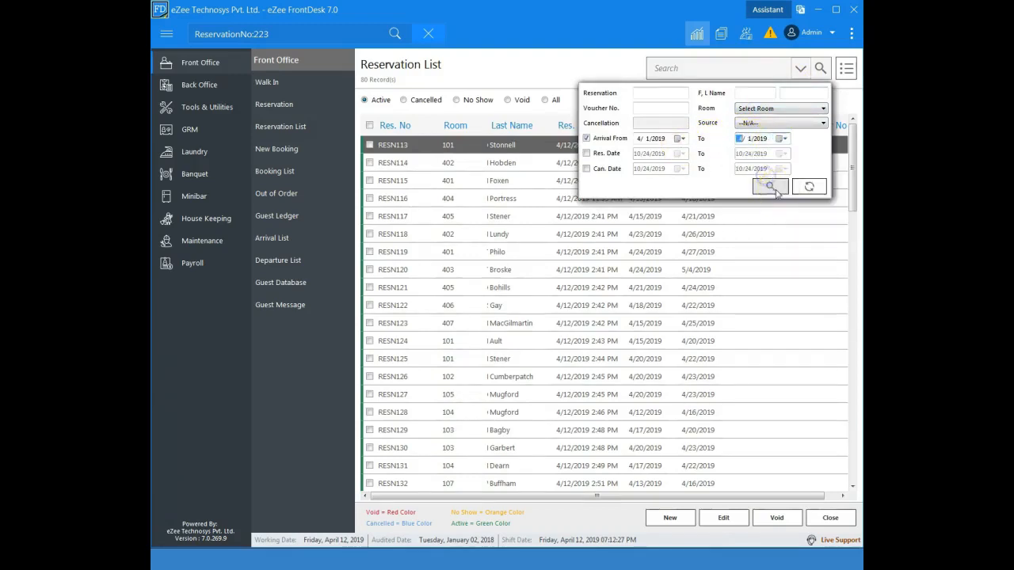
left_click(801, 70)
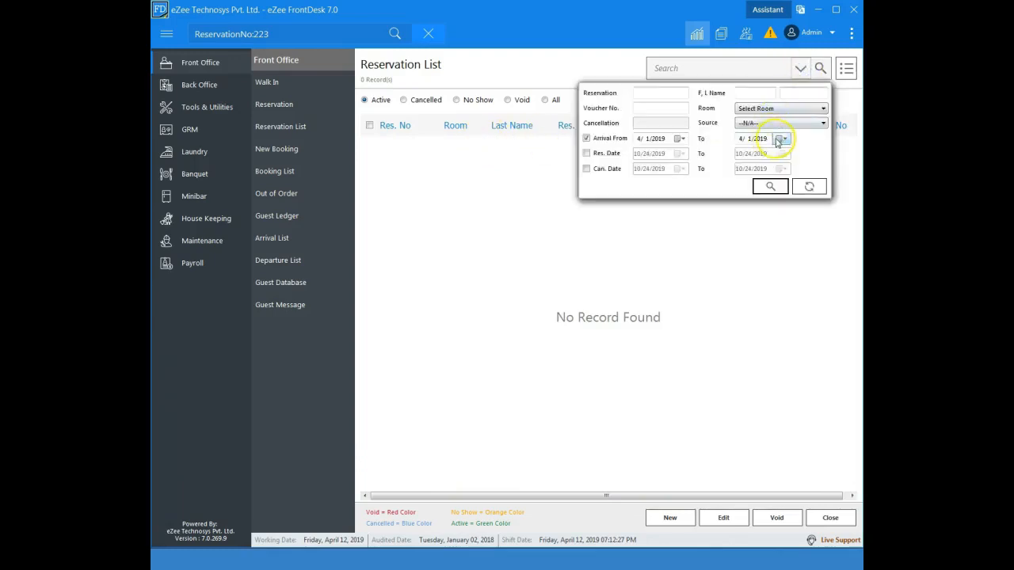
- Open the booking in room 1005 from the stay view, change the guest's first name, update and close it
left_click(698, 37)
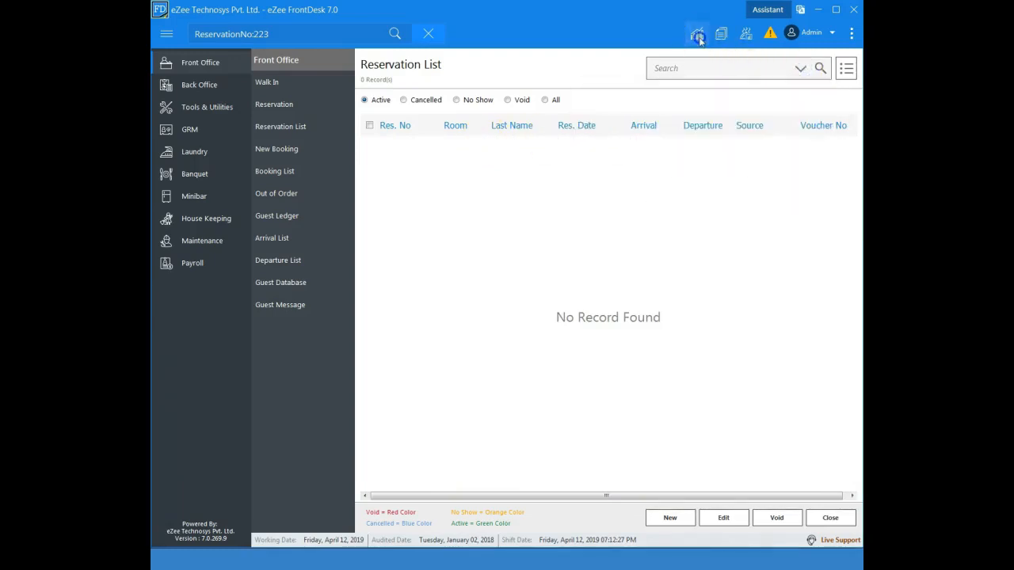
left_click(696, 35)
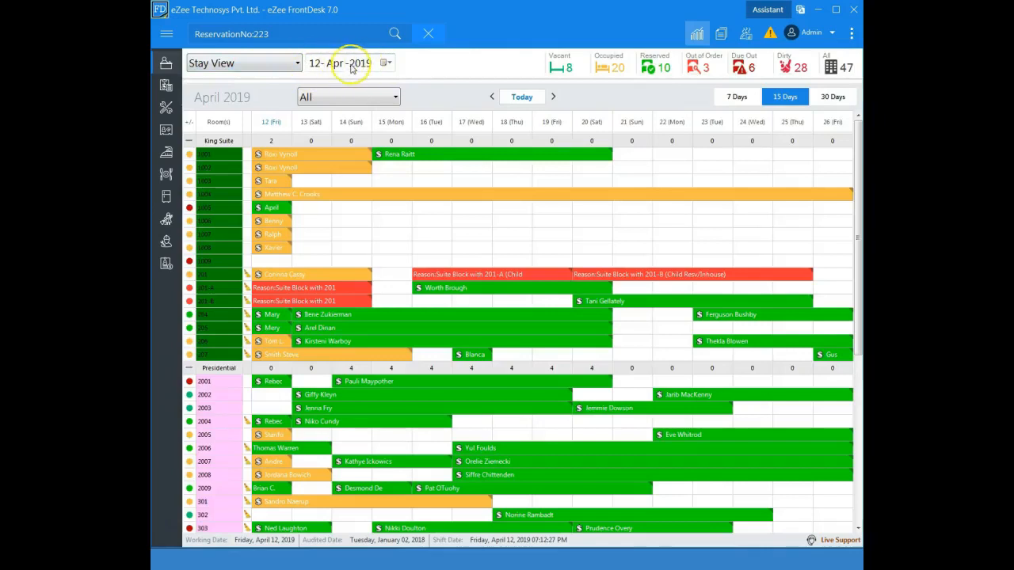
left_click(272, 206)
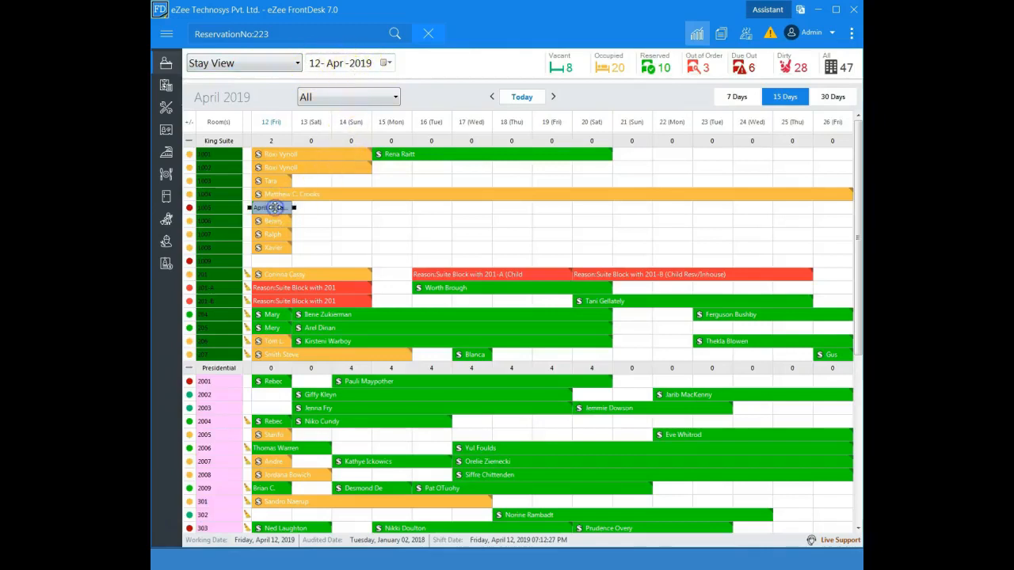
double_click(281, 205)
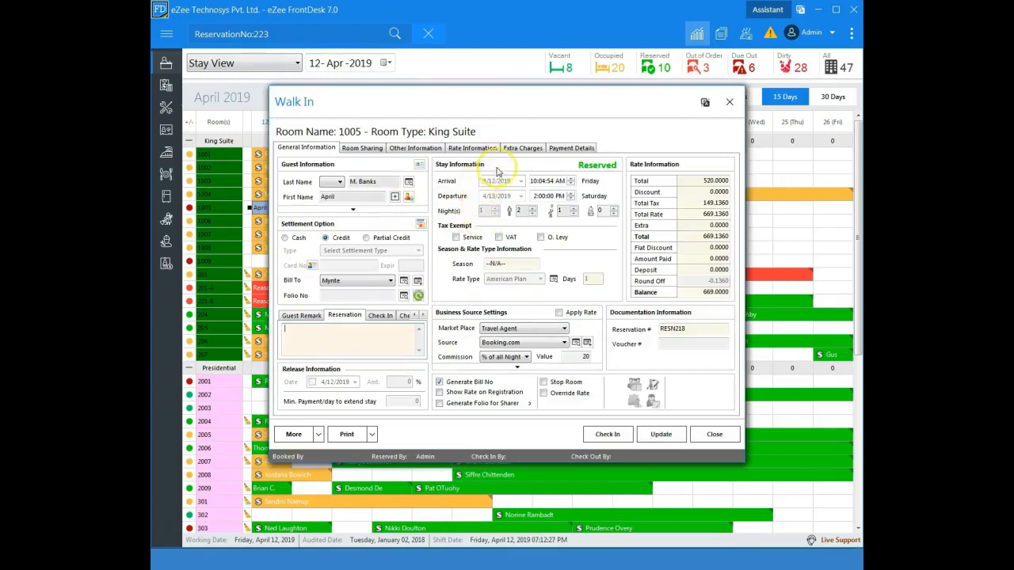
left_click(380, 182)
left_click(358, 195)
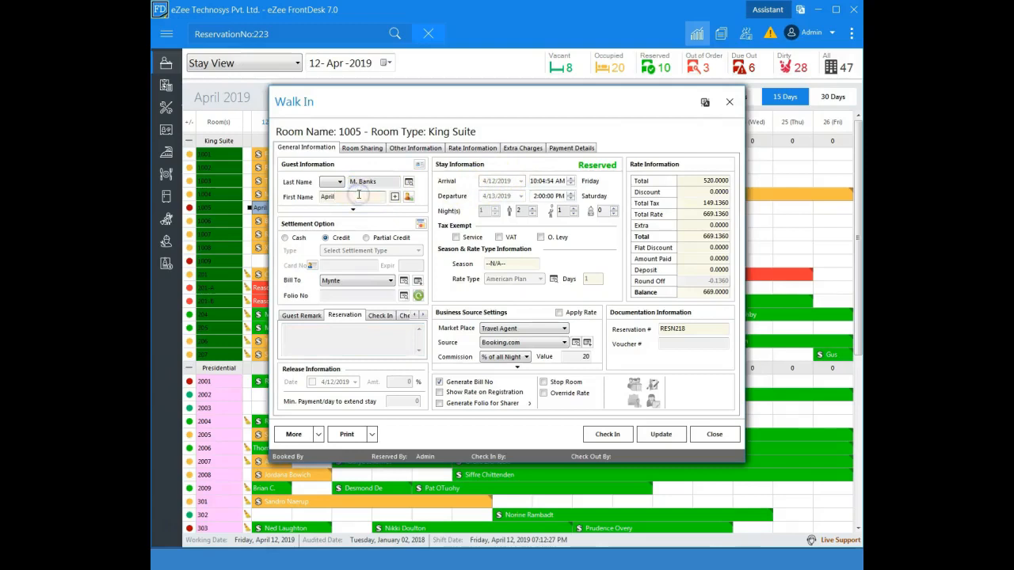
left_click_drag(341, 197, 313, 201)
left_click(660, 434)
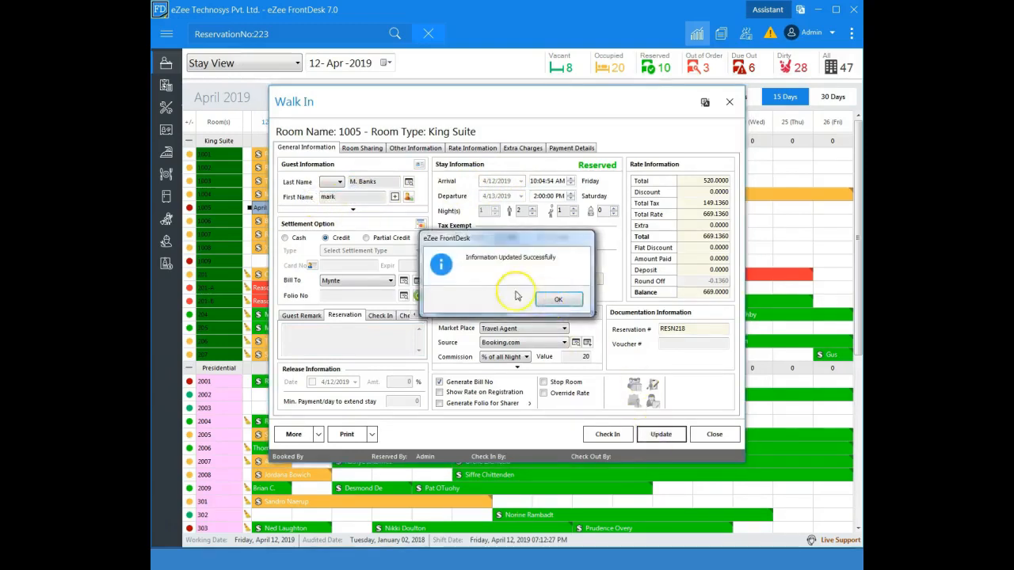
left_click(554, 301)
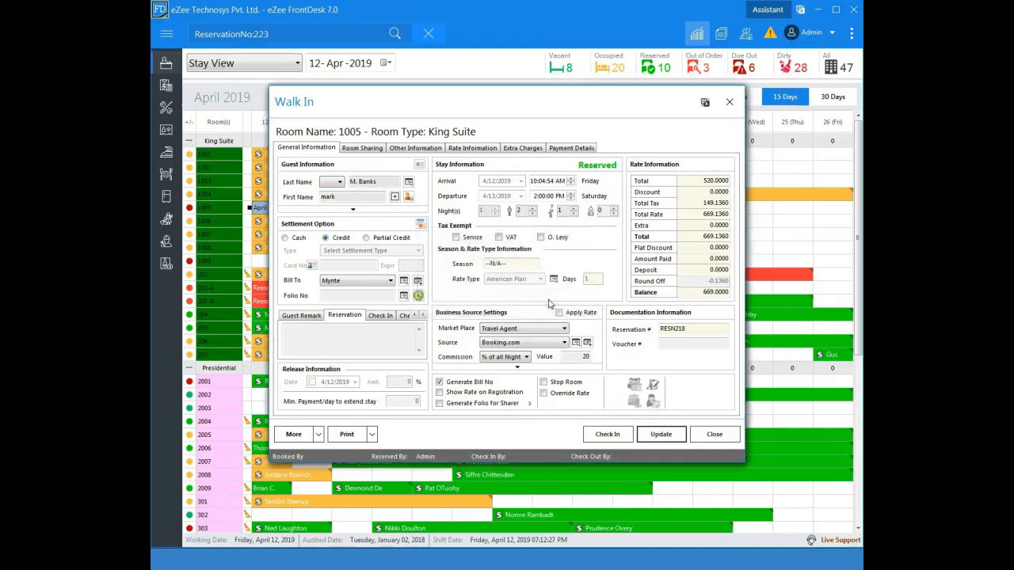
left_click(700, 436)
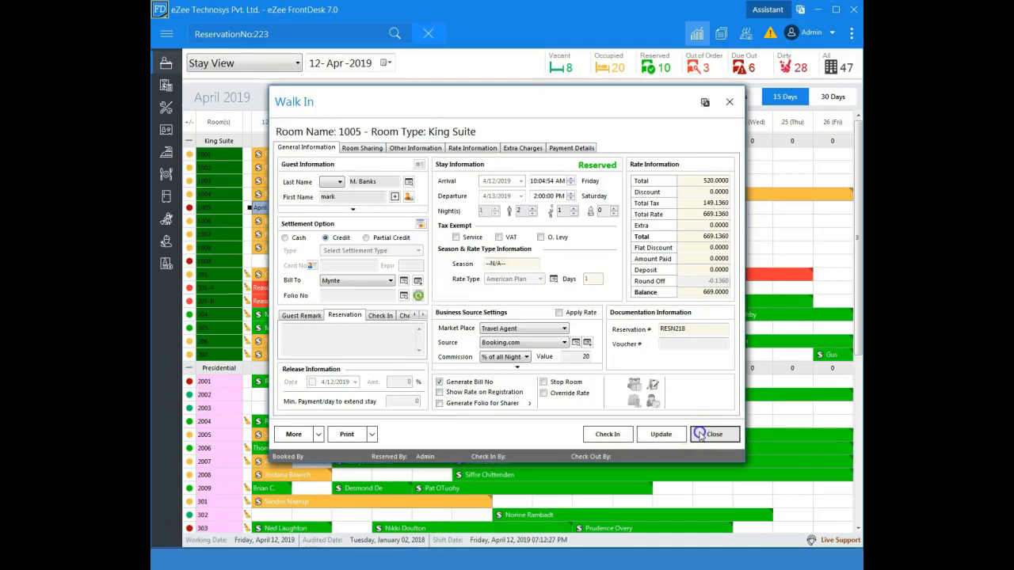